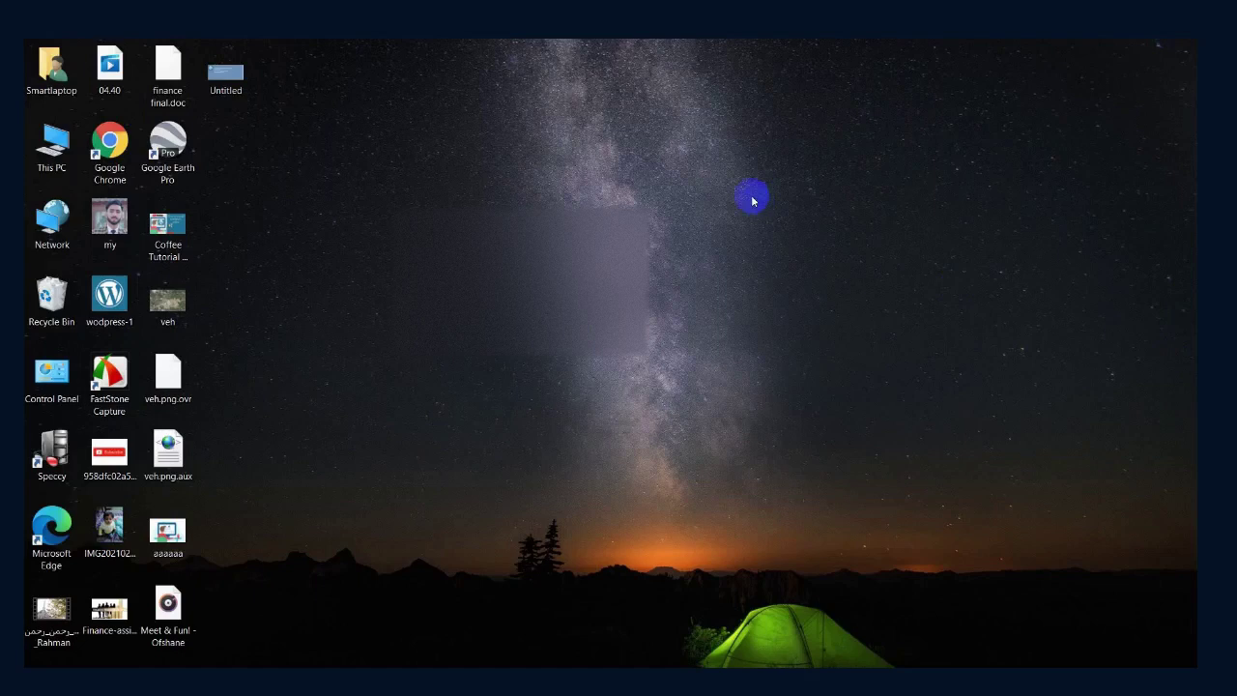
Open the Untitled image on the desktop to view the WordPress course title slide.
double_click(226, 70)
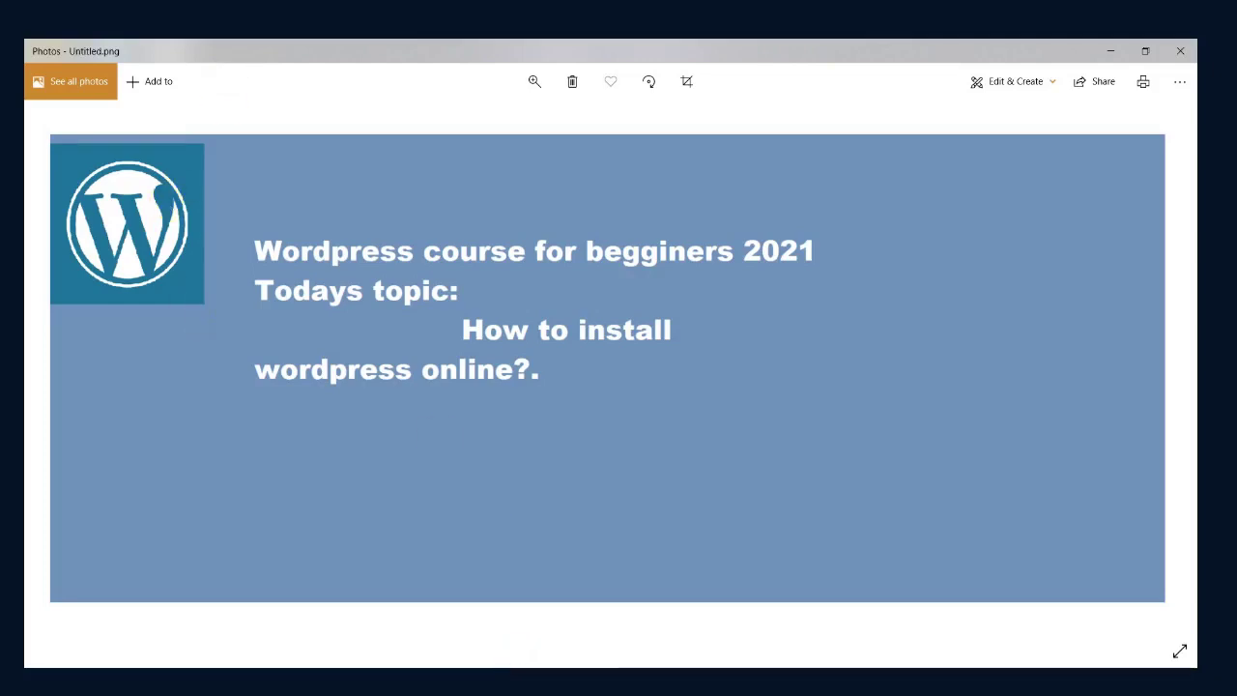
Return to Chrome showing the Canva 'How to install wordpress online' thumbnail design.
click(527, 619)
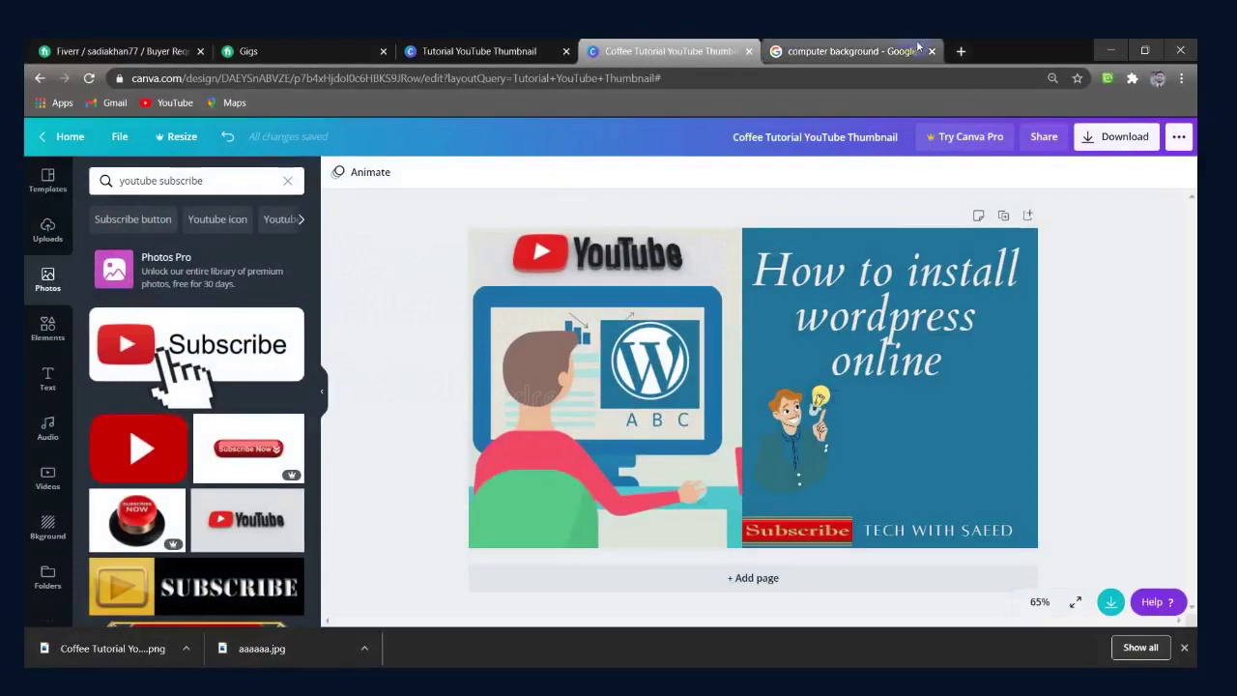
Close the Canva and background-search tabs and search Google for 'infinityfree' in a fresh tab.
click(957, 51)
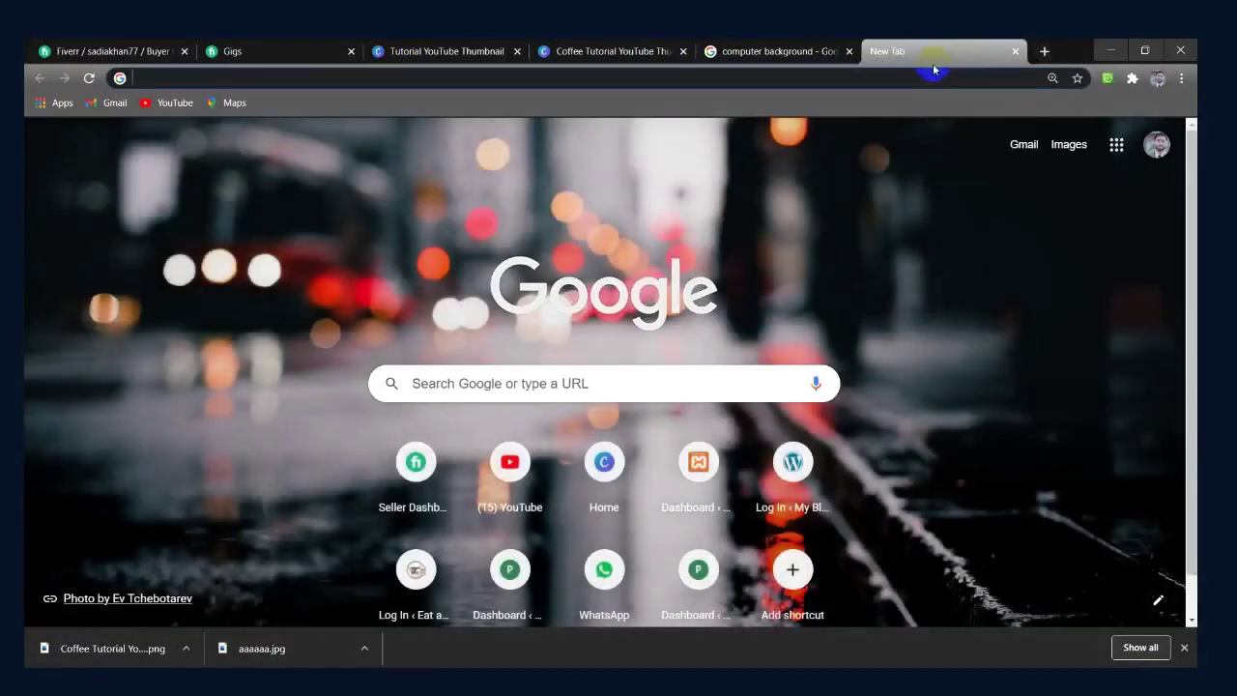
click(683, 51)
click(520, 53)
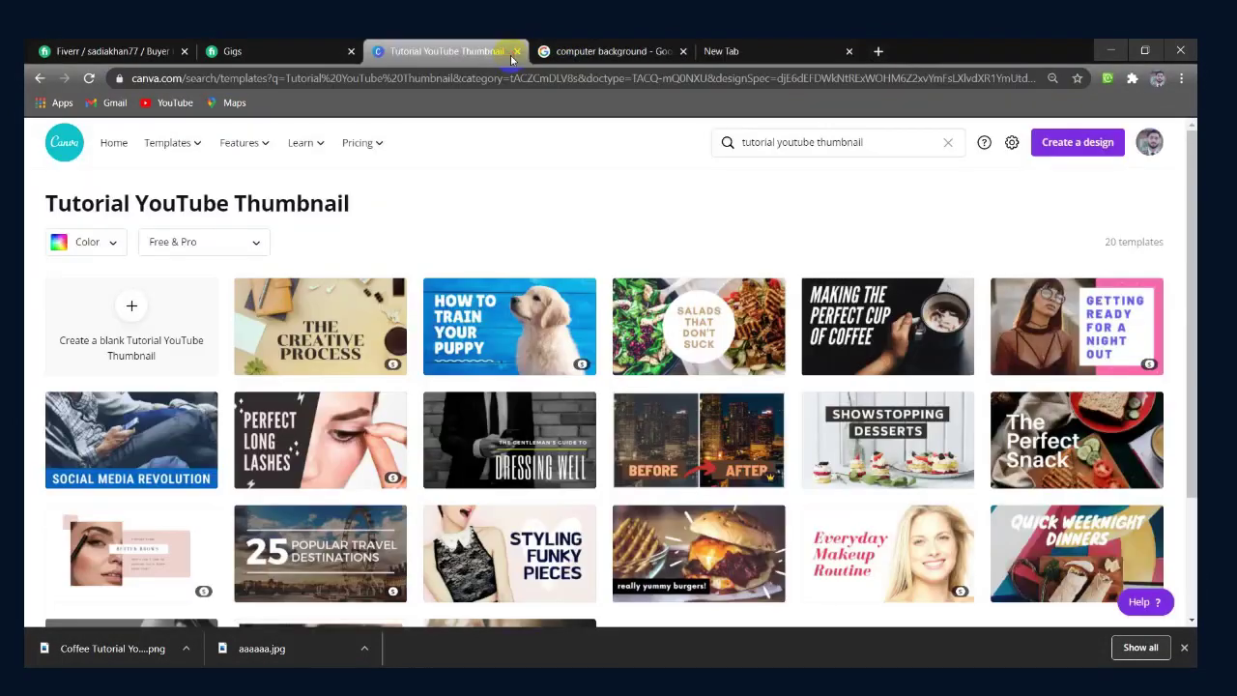
click(517, 52)
click(517, 51)
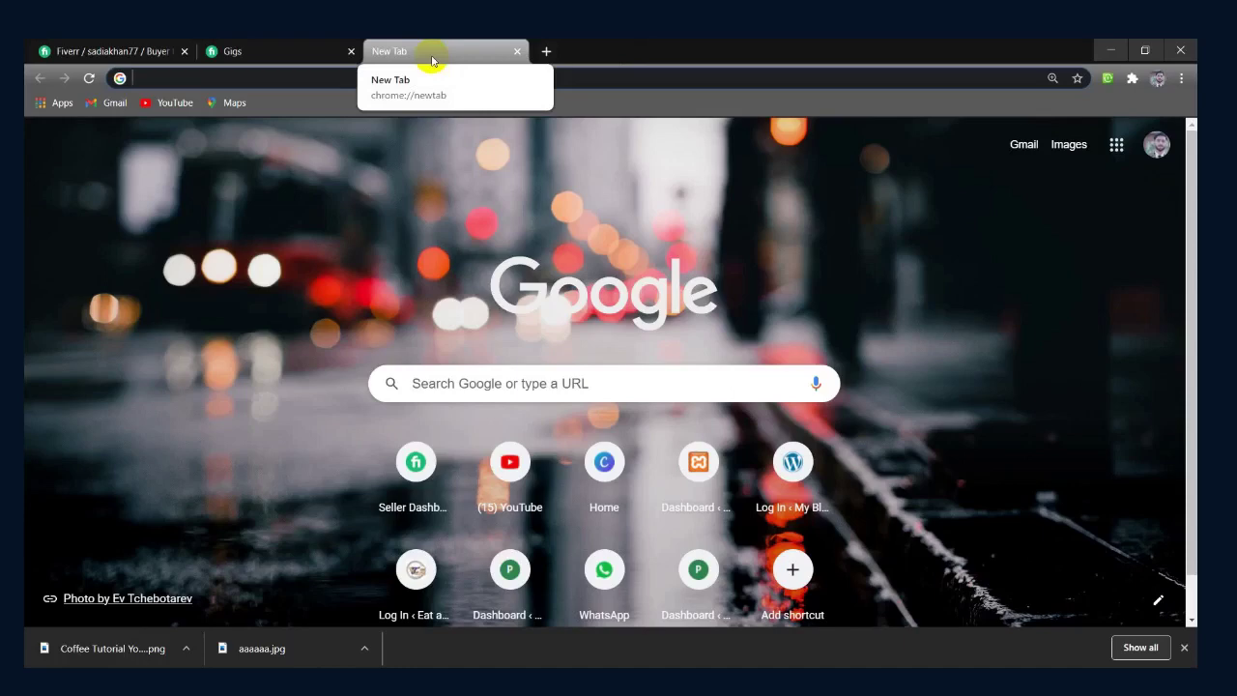
text(infinity)
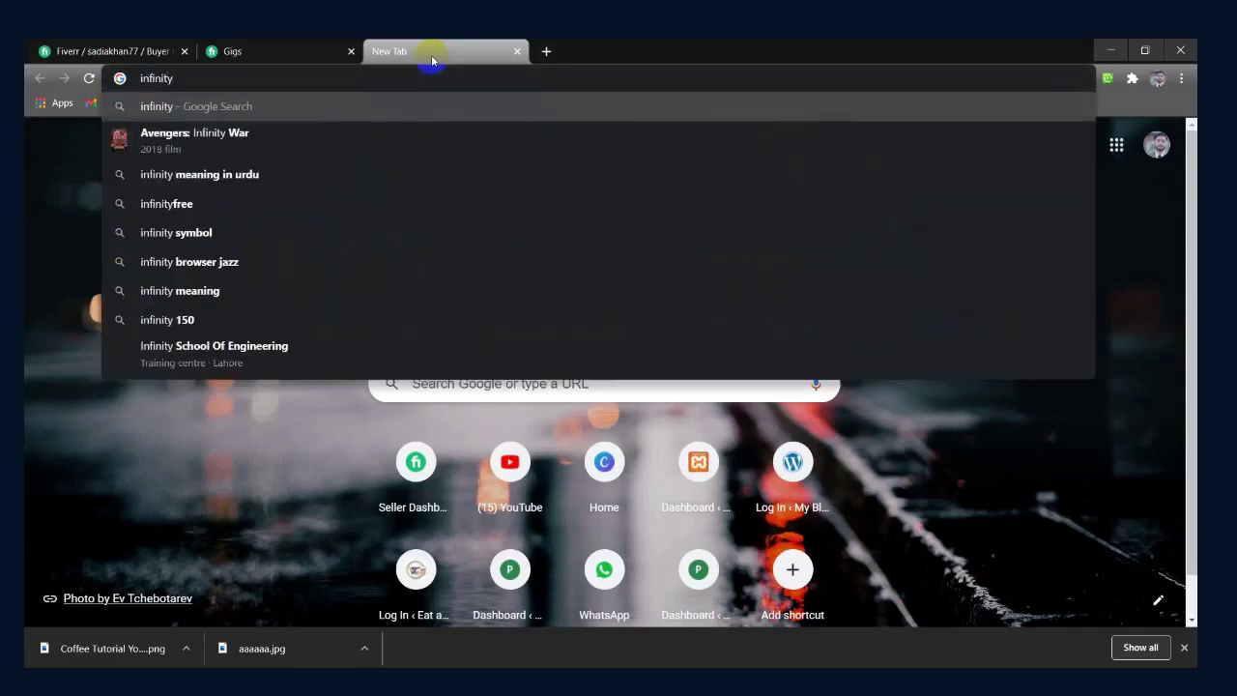
text(free)
key(Return)
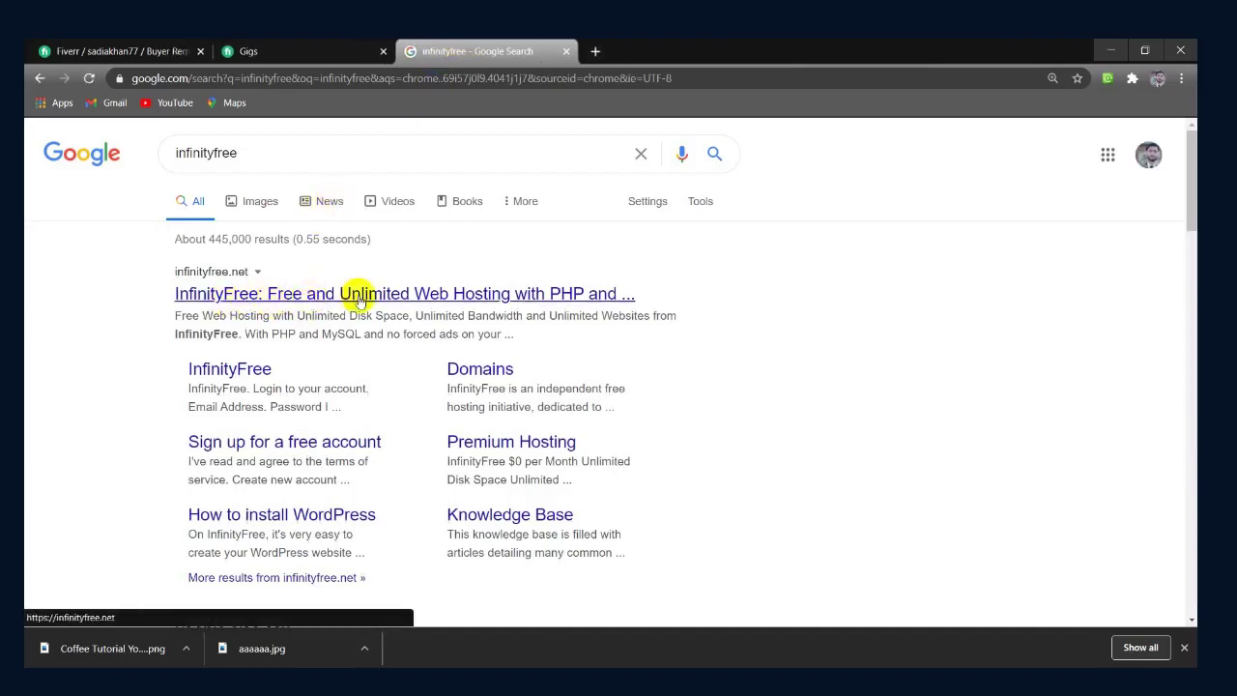
Open the InfinityFree site, accept its privacy consent notice, and go to the login page.
click(426, 299)
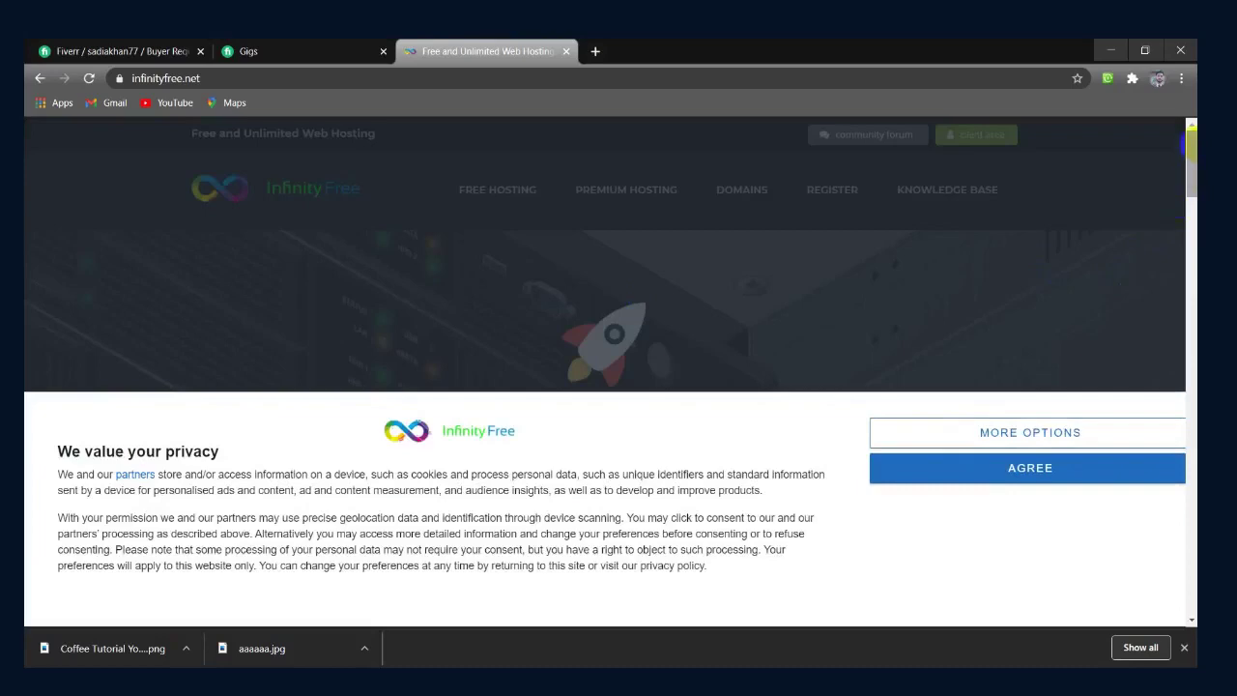
drag(1194, 154, 1194, 596)
click(1063, 470)
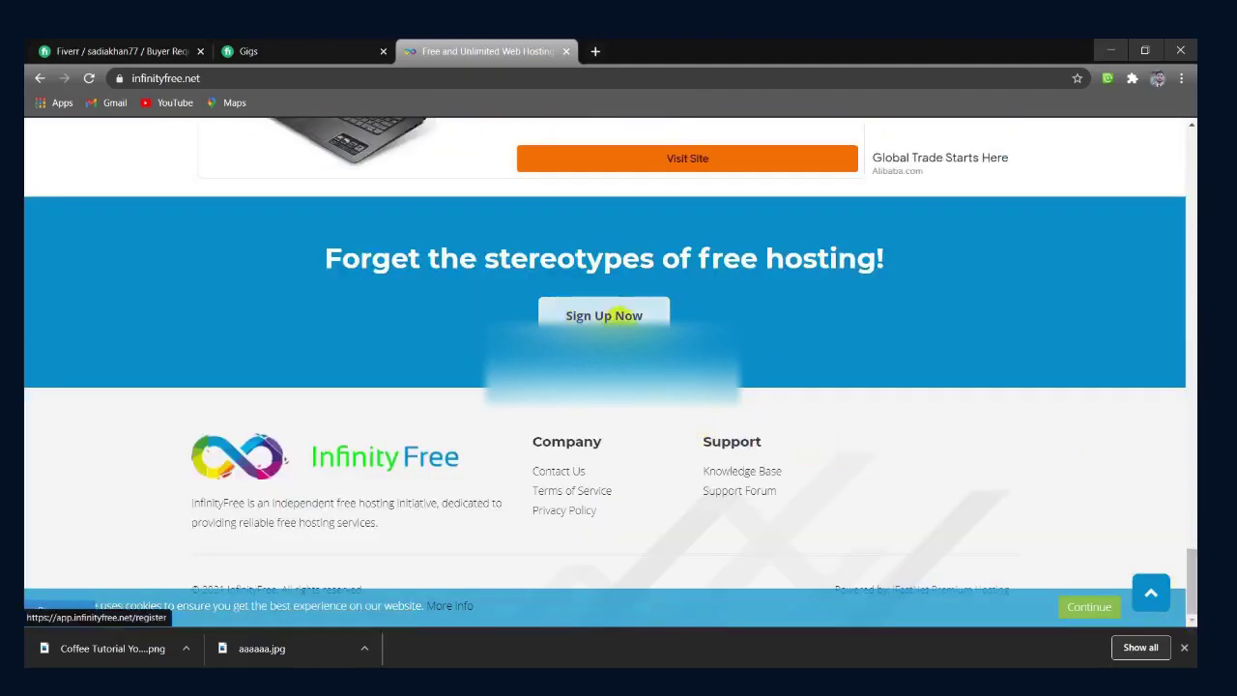
drag(1190, 568, 1192, 130)
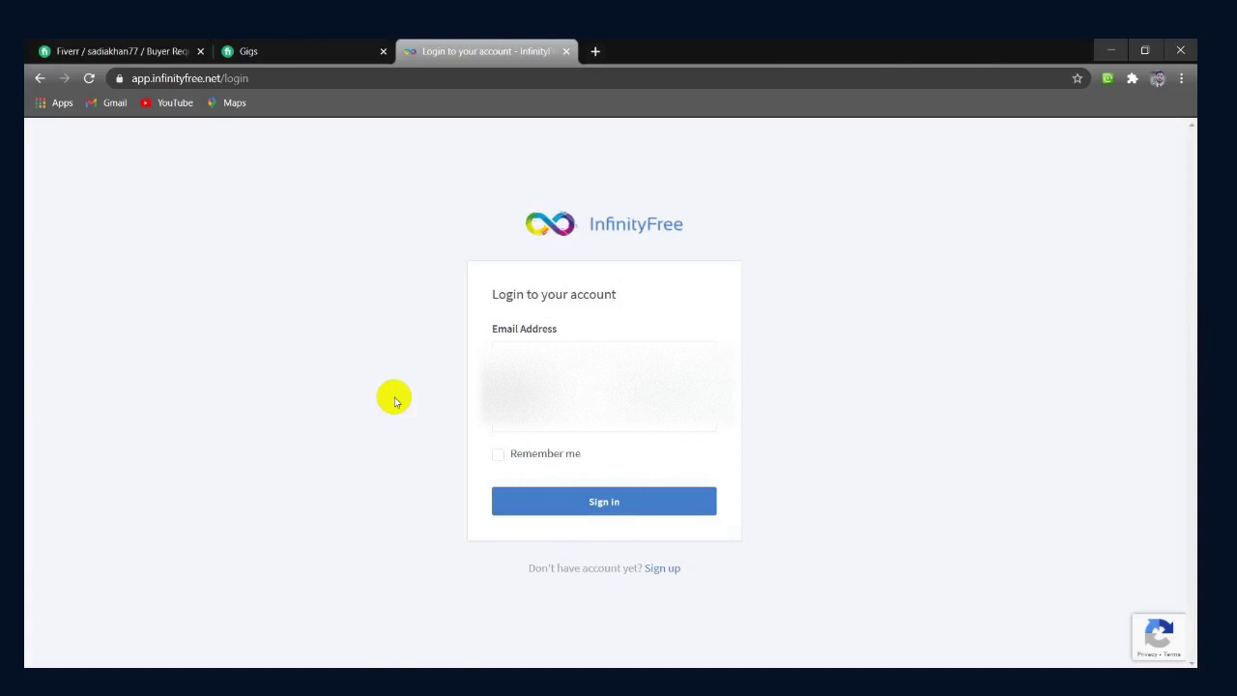
Sign in to InfinityFree, decline saving the password, and accept the cookie notice.
click(600, 510)
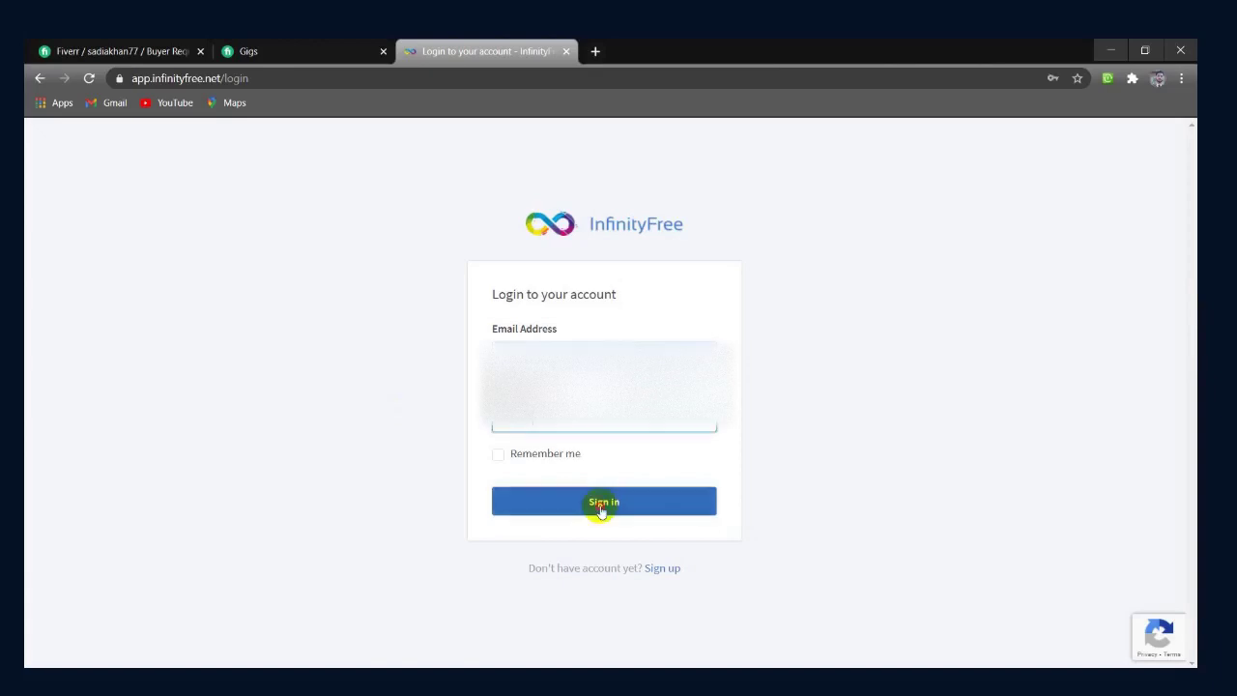
click(600, 509)
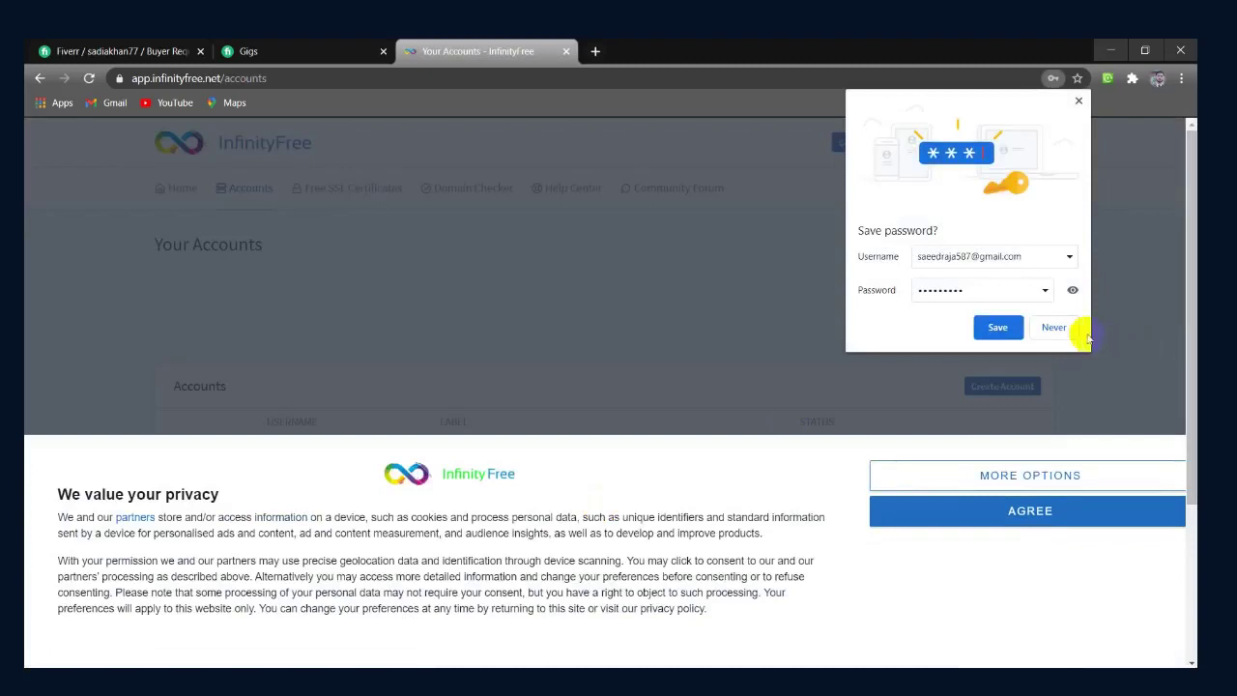
click(1063, 329)
click(1114, 514)
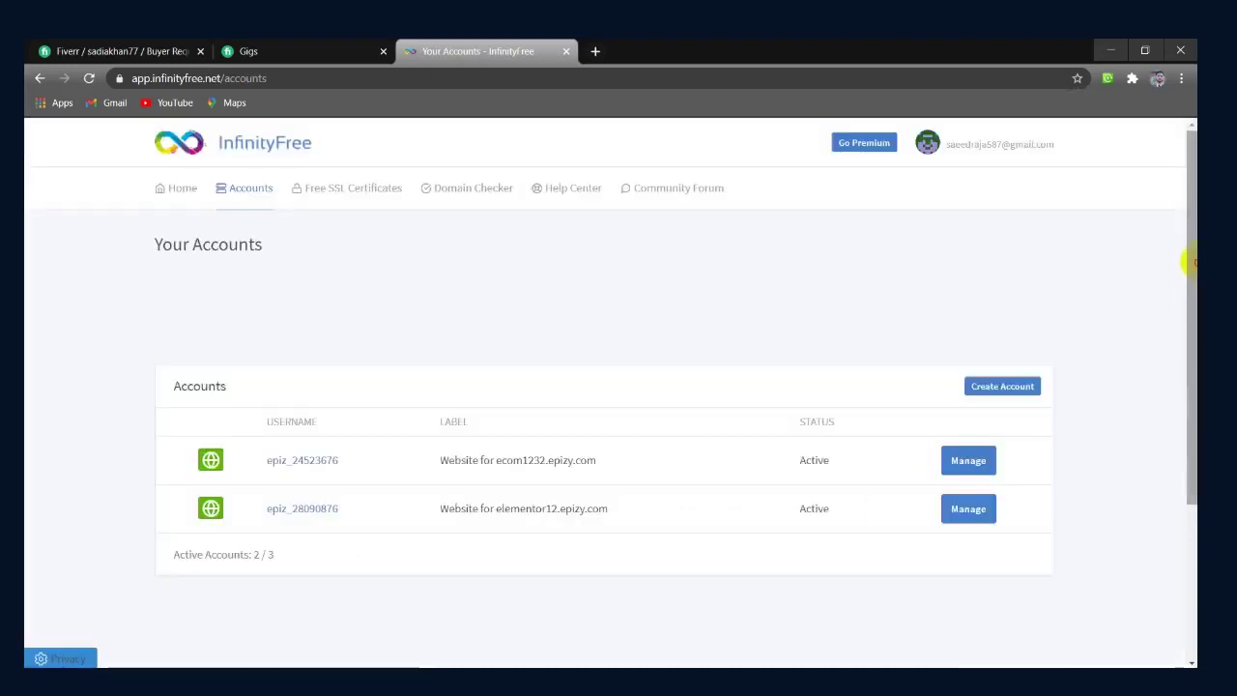
drag(1188, 262, 1180, 303)
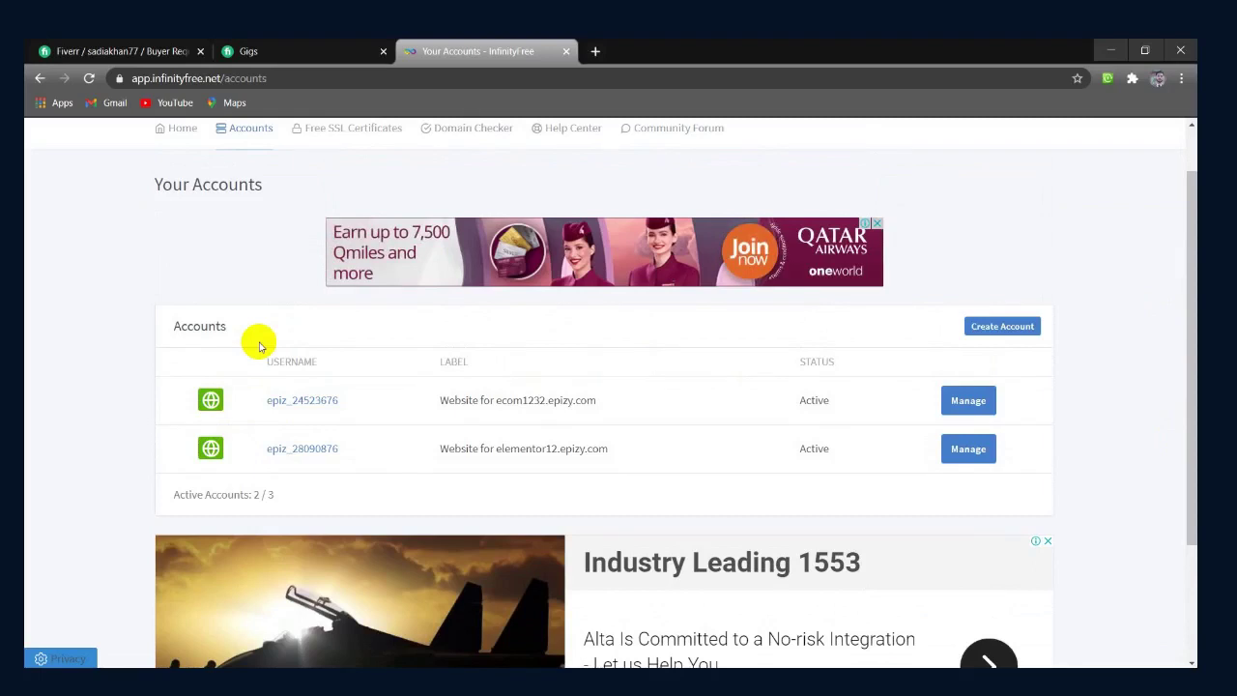
Start a new hosting account and check that subdomain practice12 with .epizy.com is available.
click(996, 331)
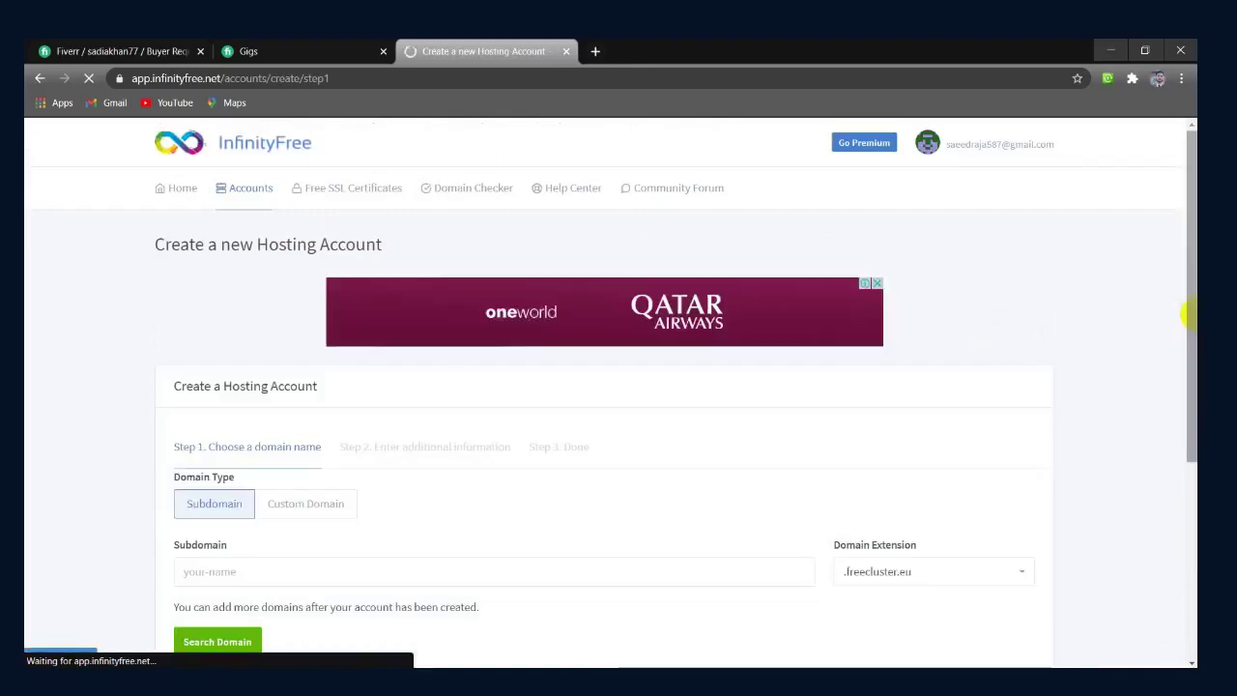
drag(1187, 313, 1188, 375)
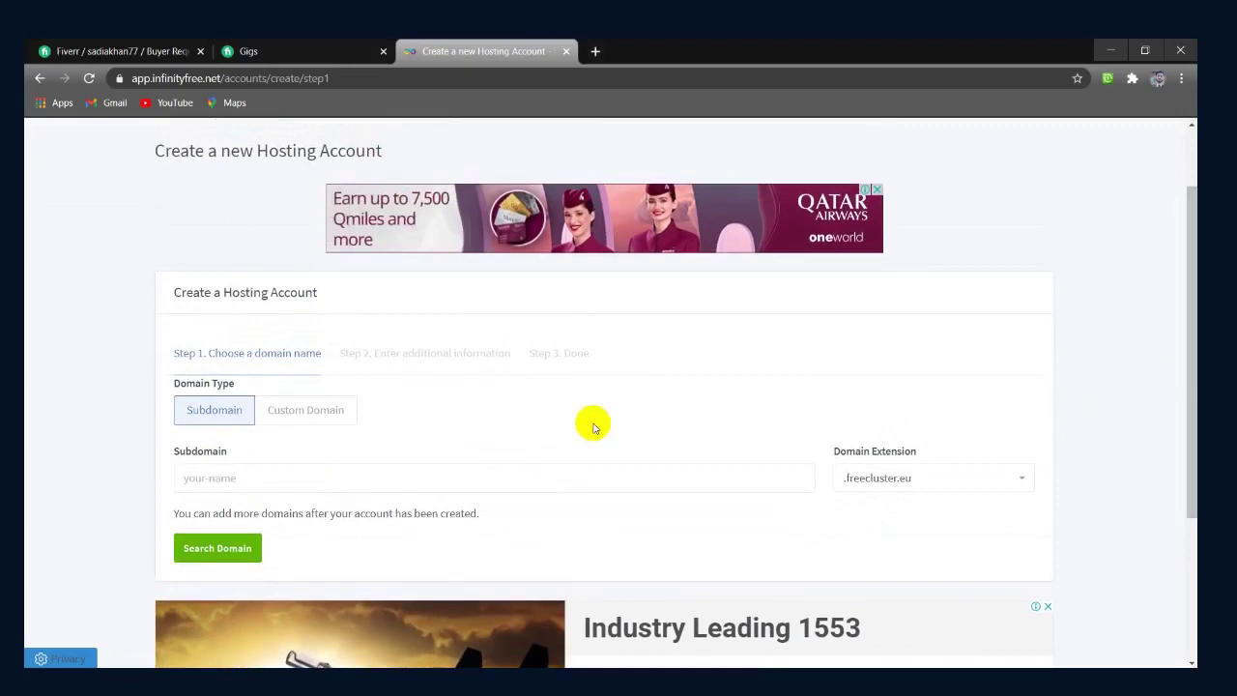
click(340, 481)
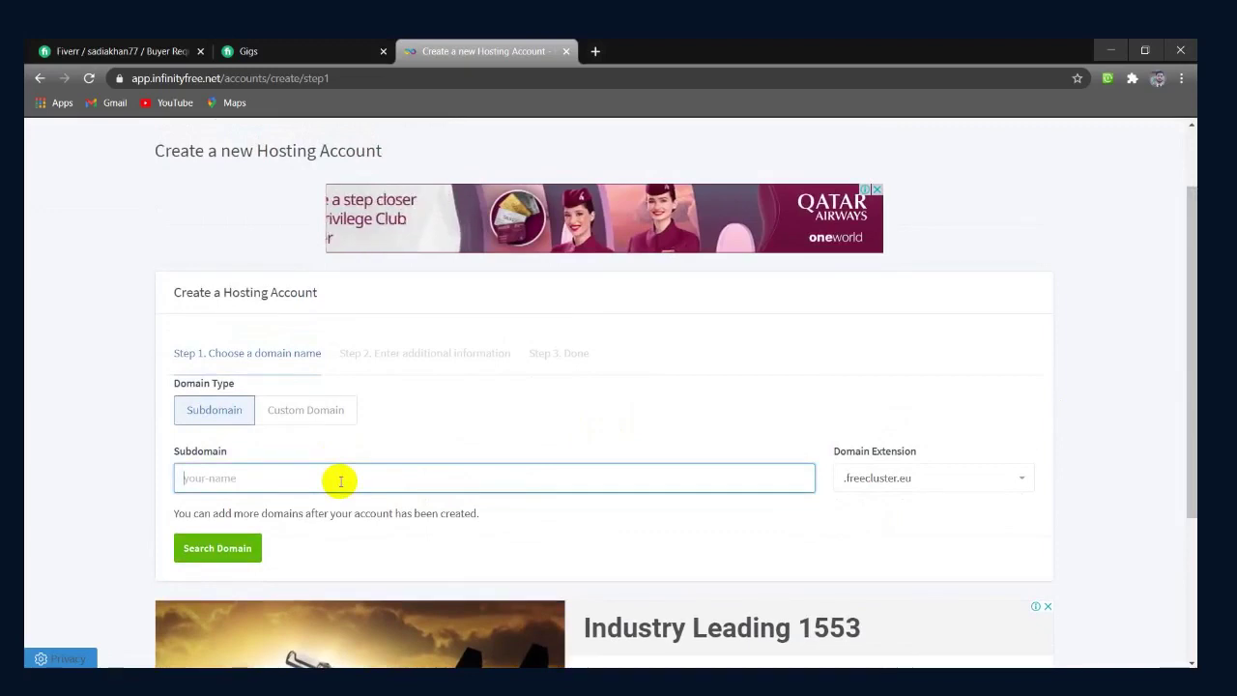
text(p)
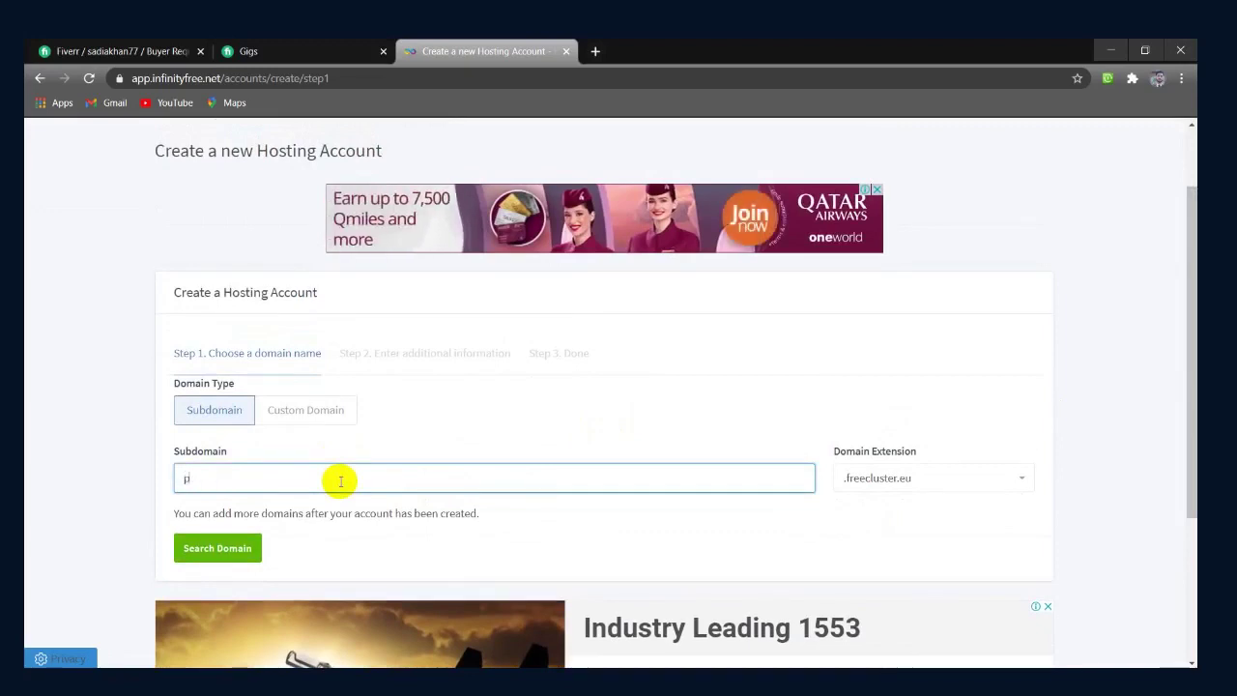
text(ractice12)
click(931, 475)
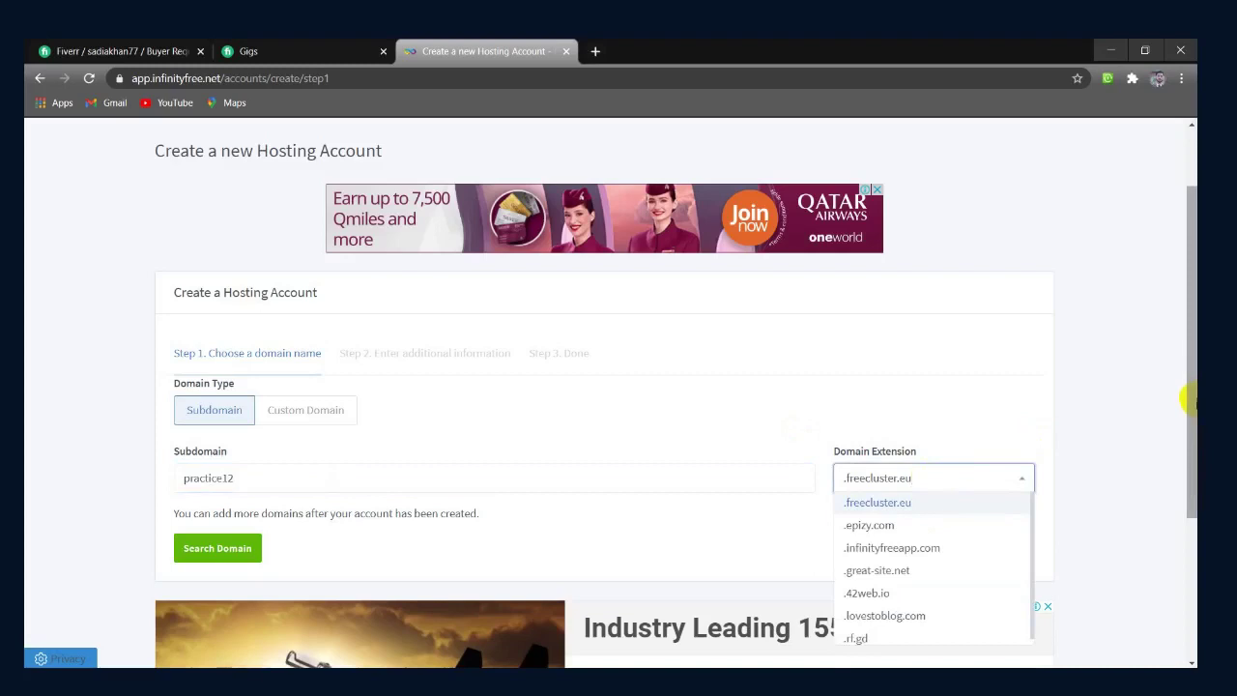
drag(1189, 398, 1182, 419)
click(955, 442)
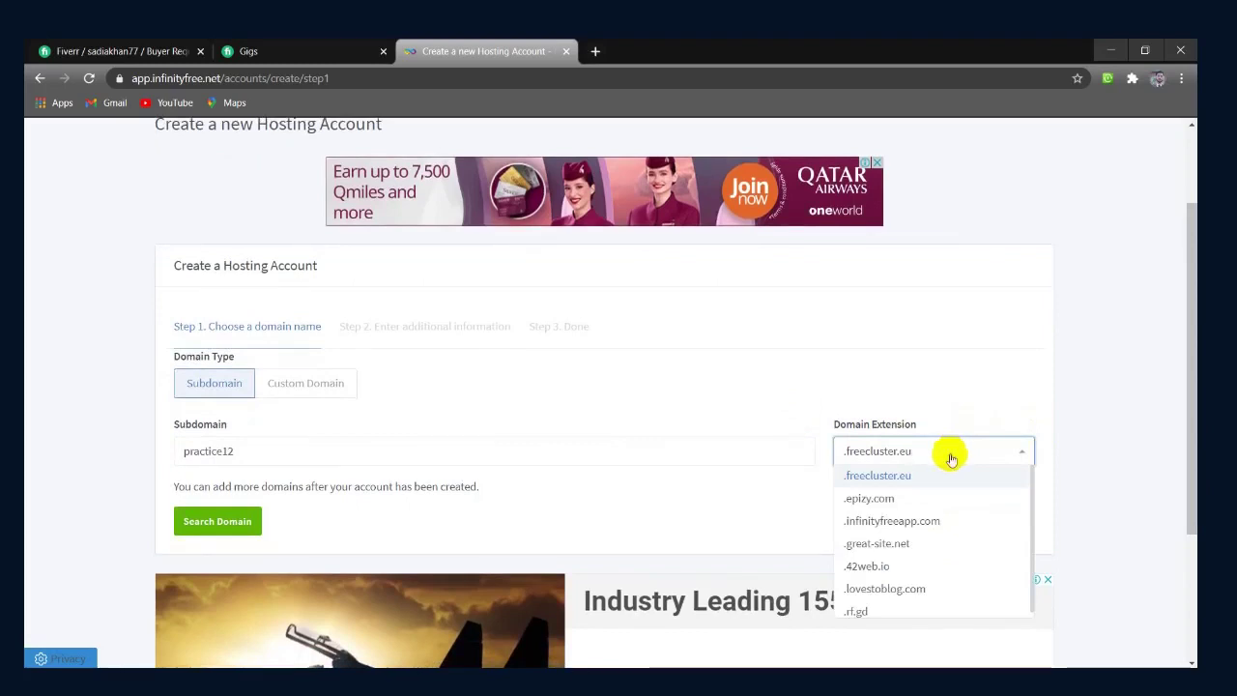
click(923, 500)
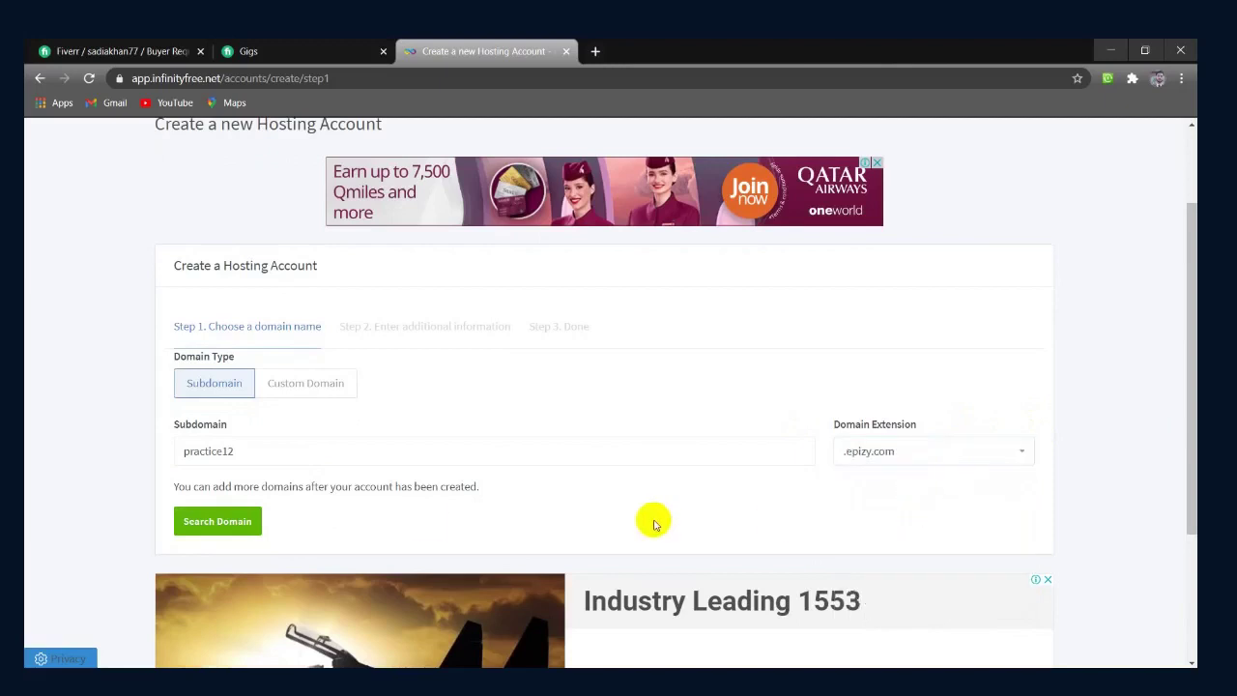
click(210, 522)
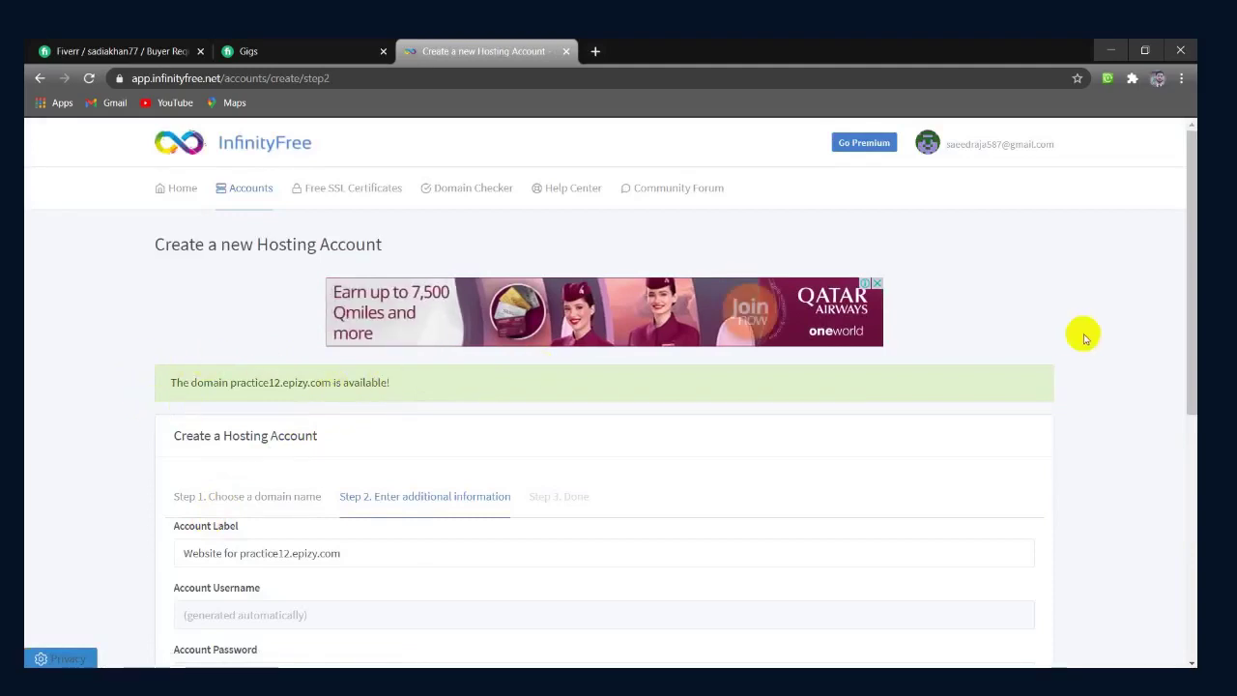
Enter an account password, pass the robot check, and create the practice12.epizy.com hosting account.
drag(1190, 321, 1190, 442)
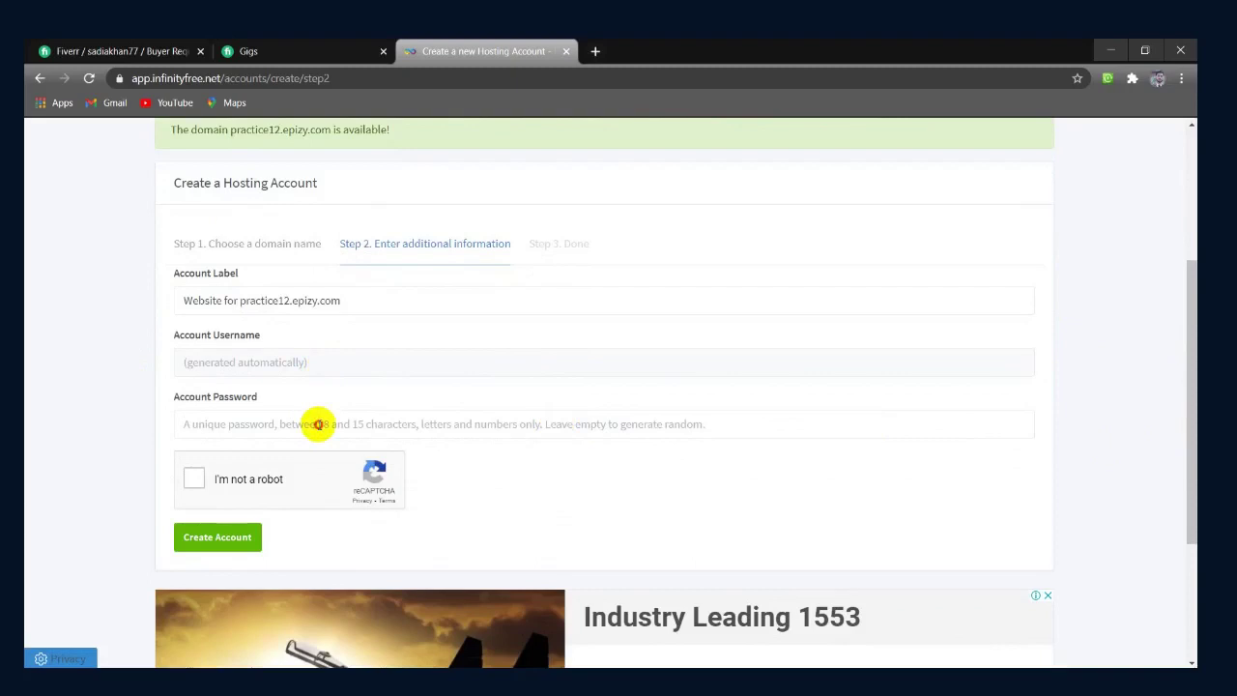
click(318, 424)
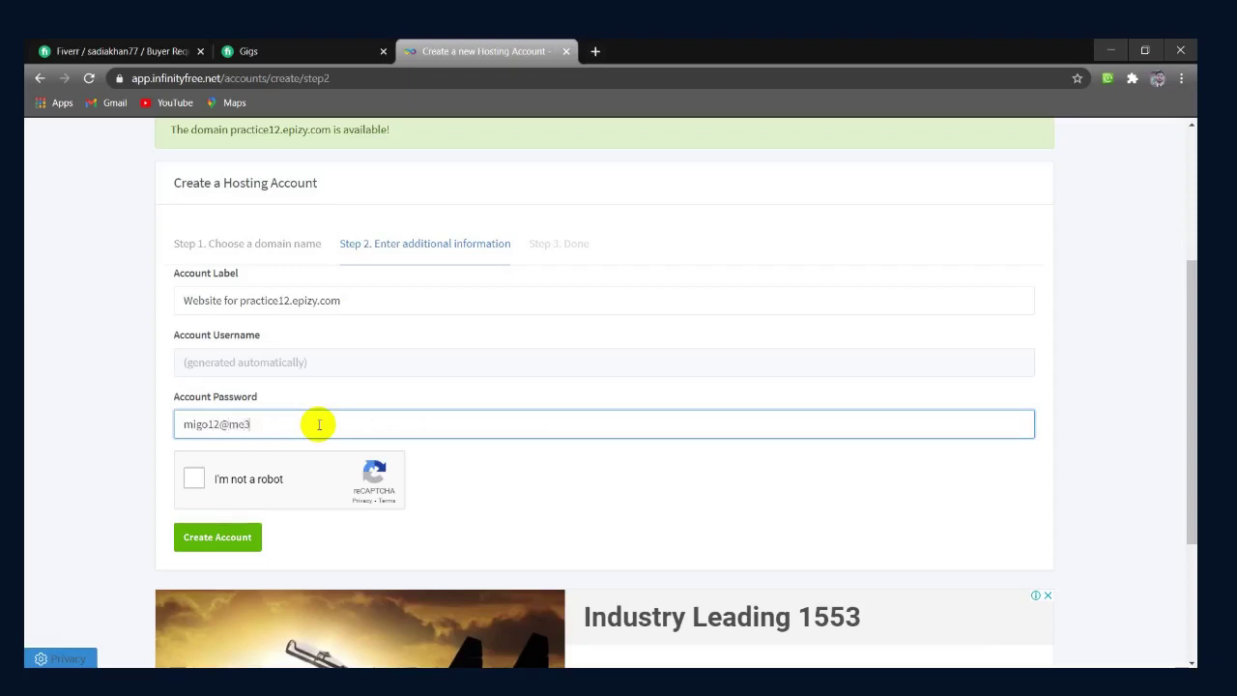
click(191, 480)
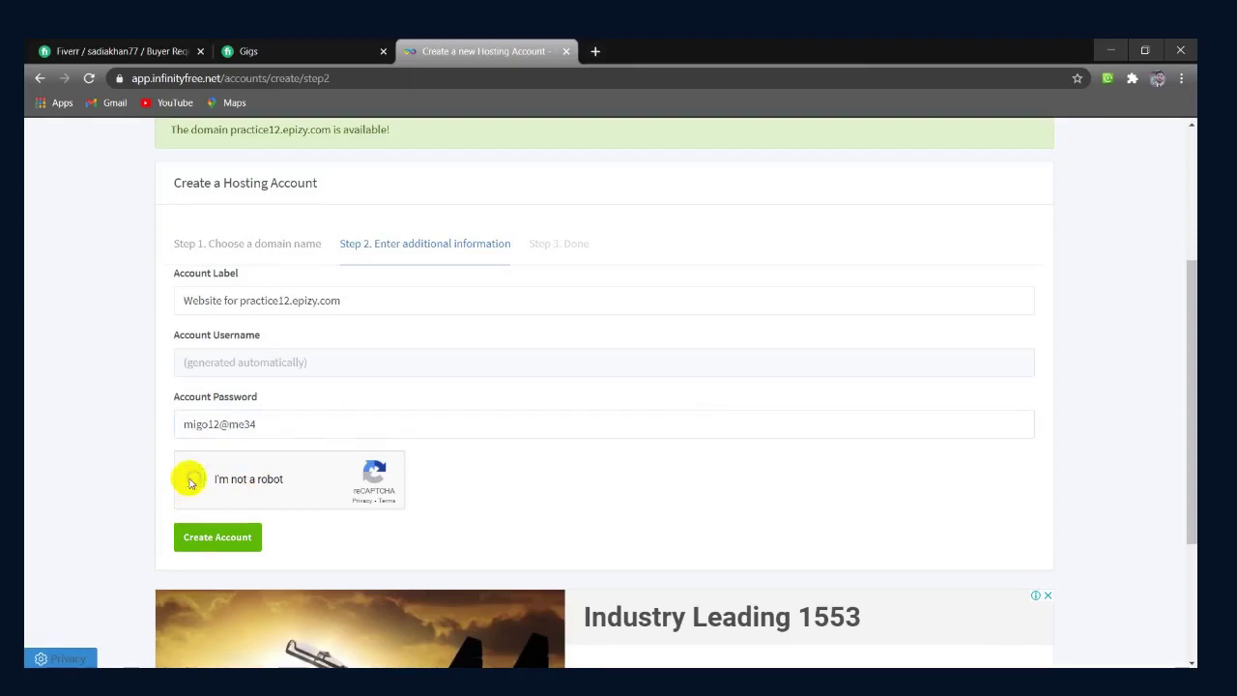
click(228, 541)
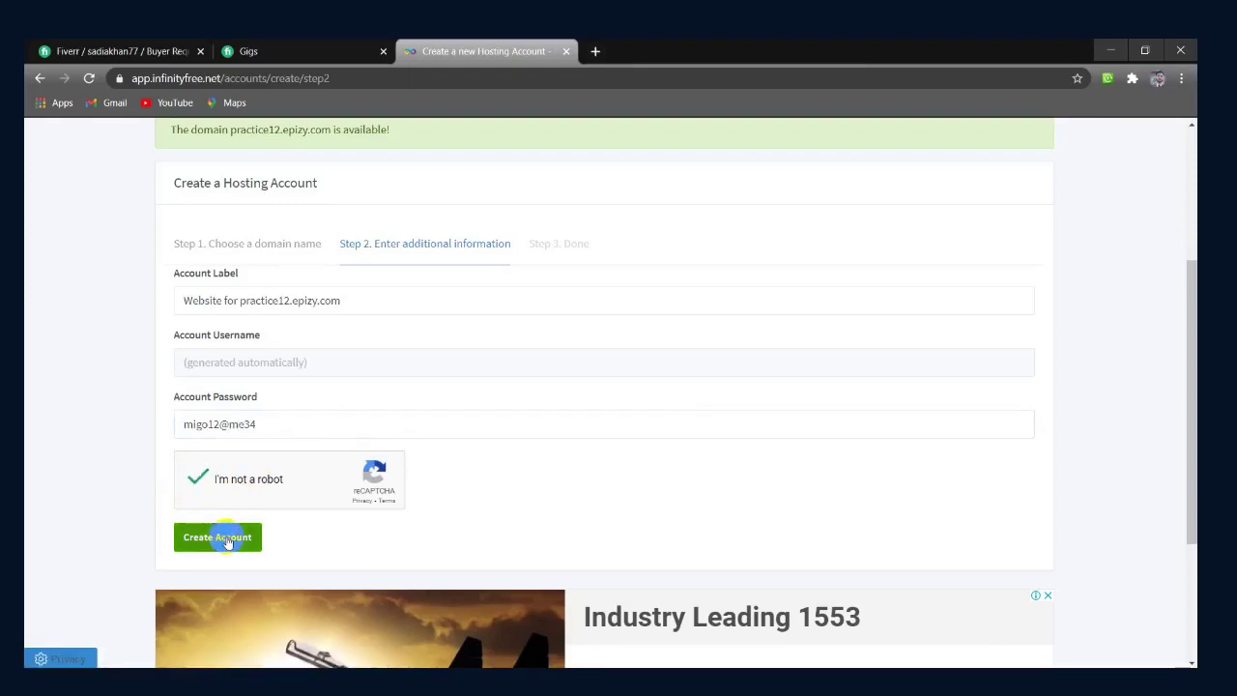
click(228, 541)
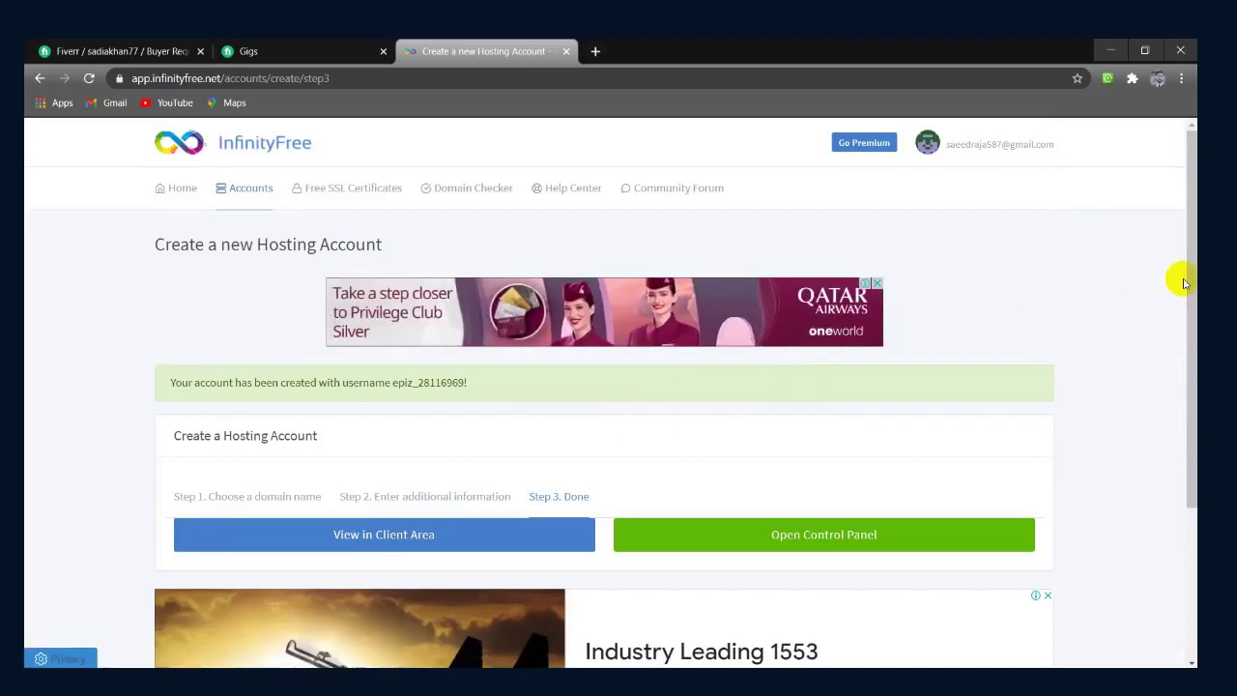
Open the new account's control panel and approve service emails to reach VistaPanel.
drag(1185, 283, 1192, 375)
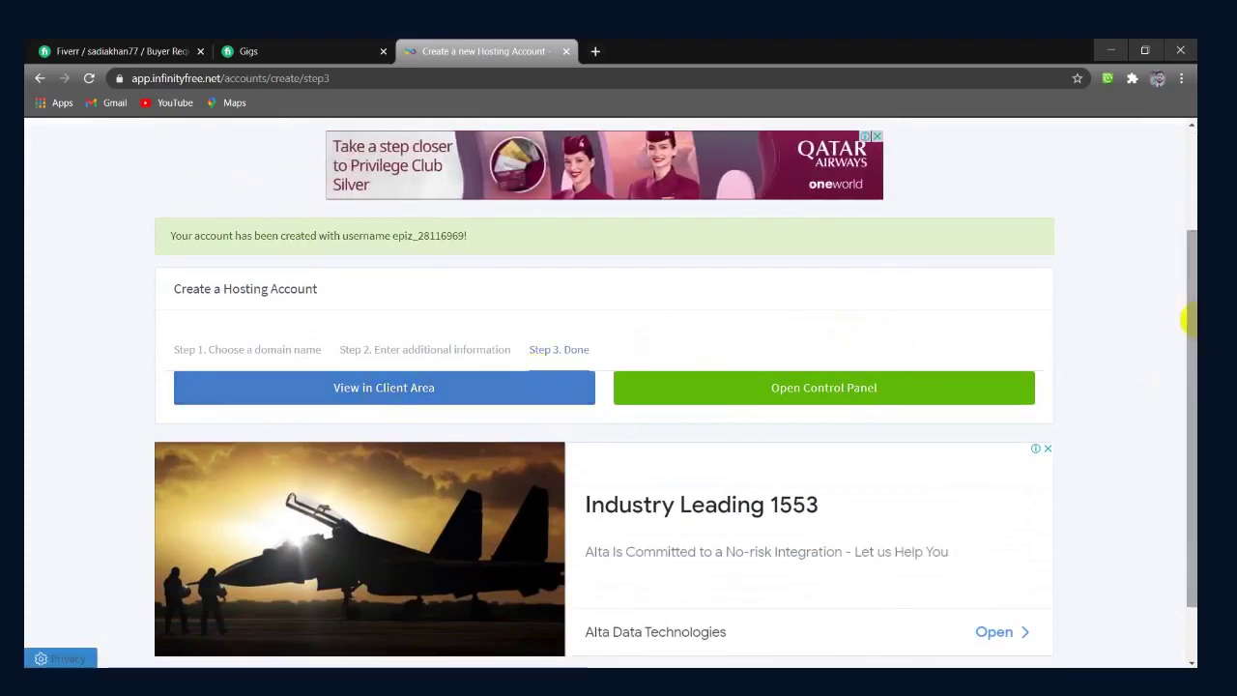
drag(1188, 318, 1188, 373)
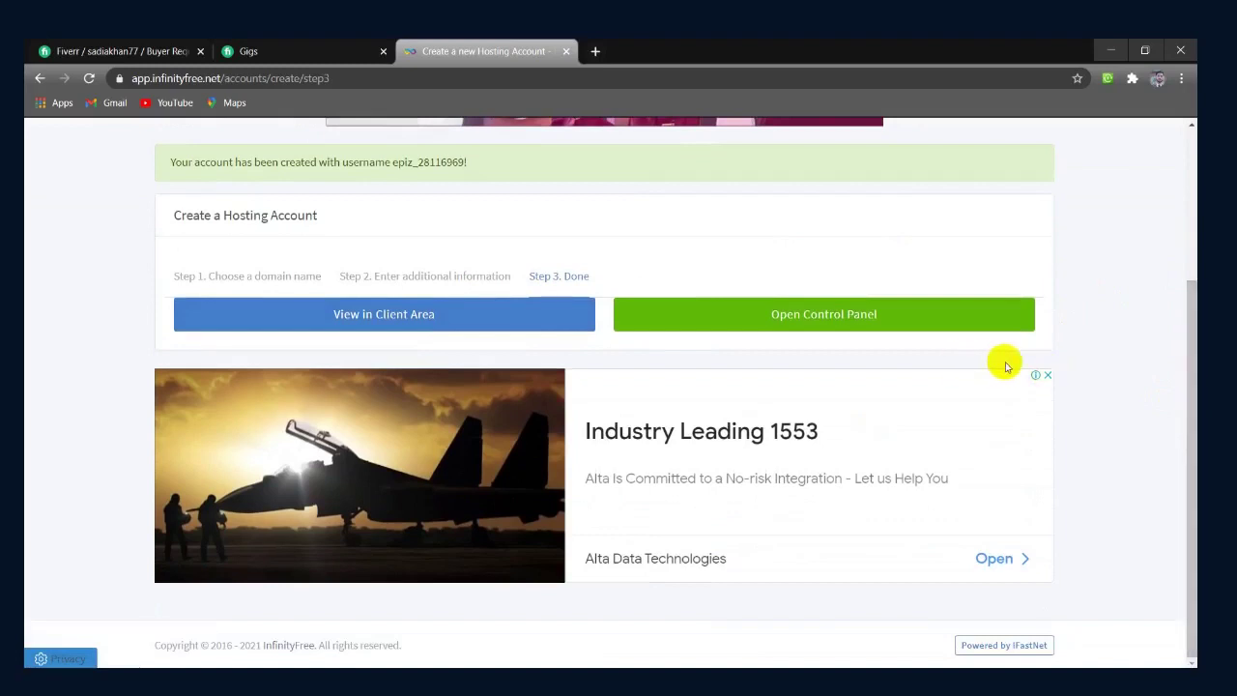
click(846, 325)
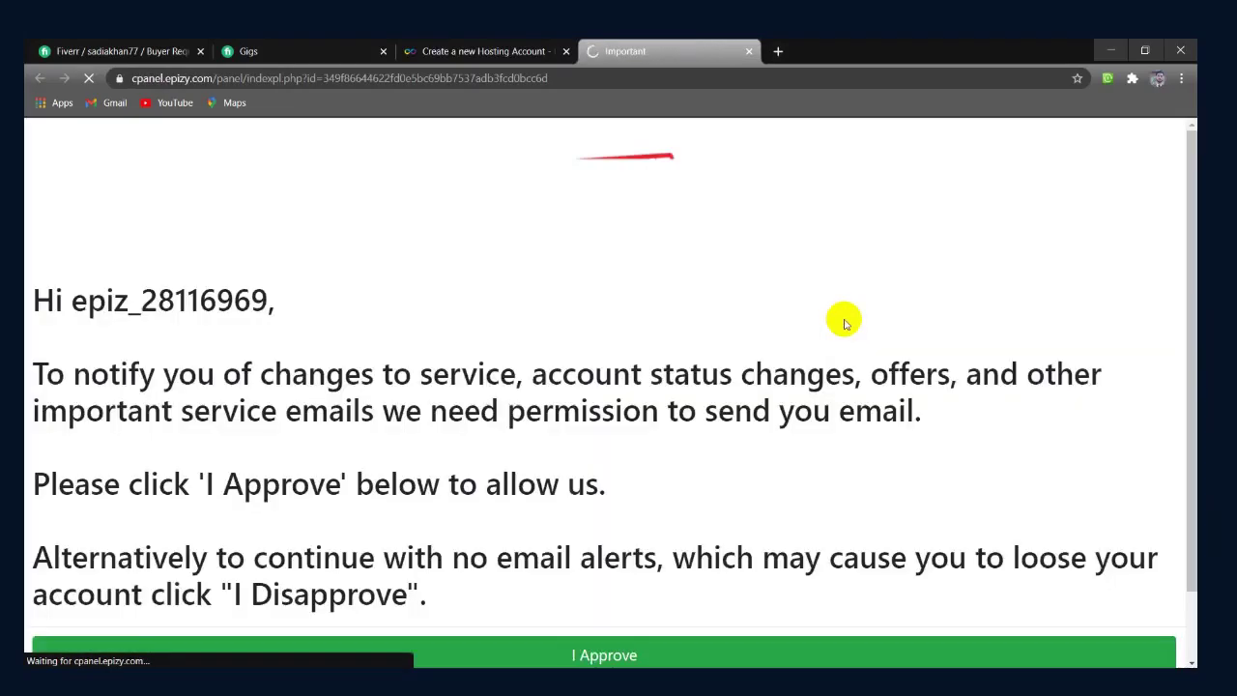
drag(1191, 248, 1190, 385)
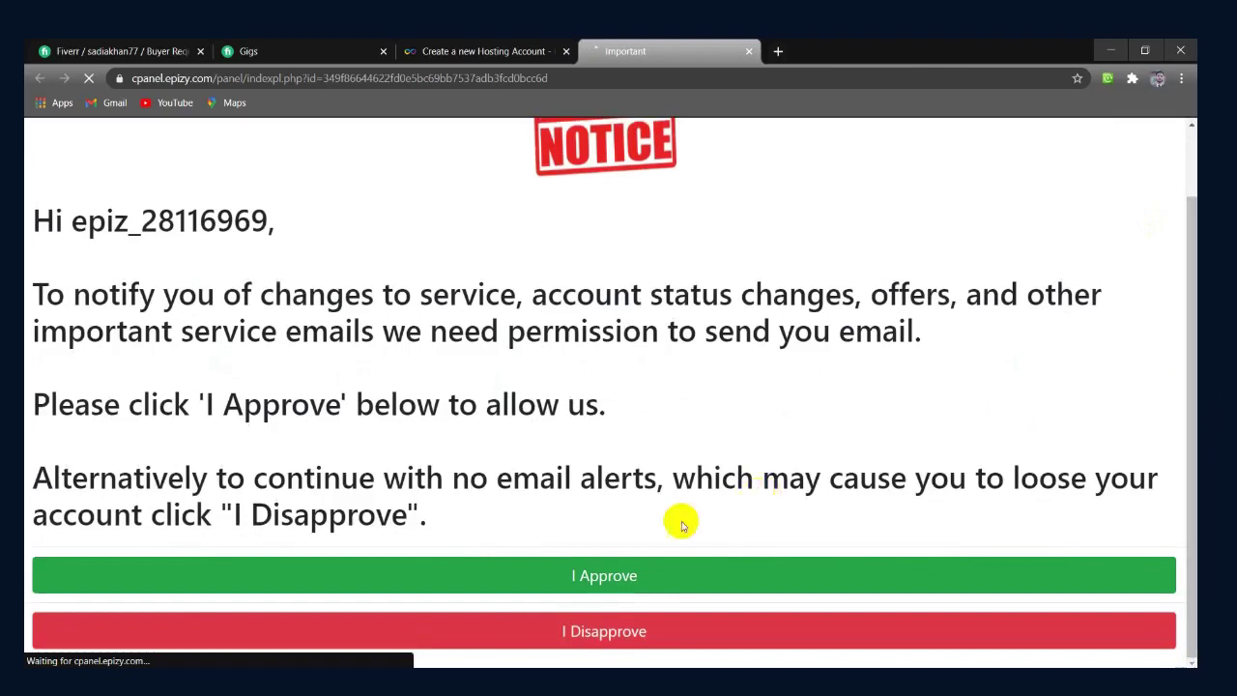
click(581, 575)
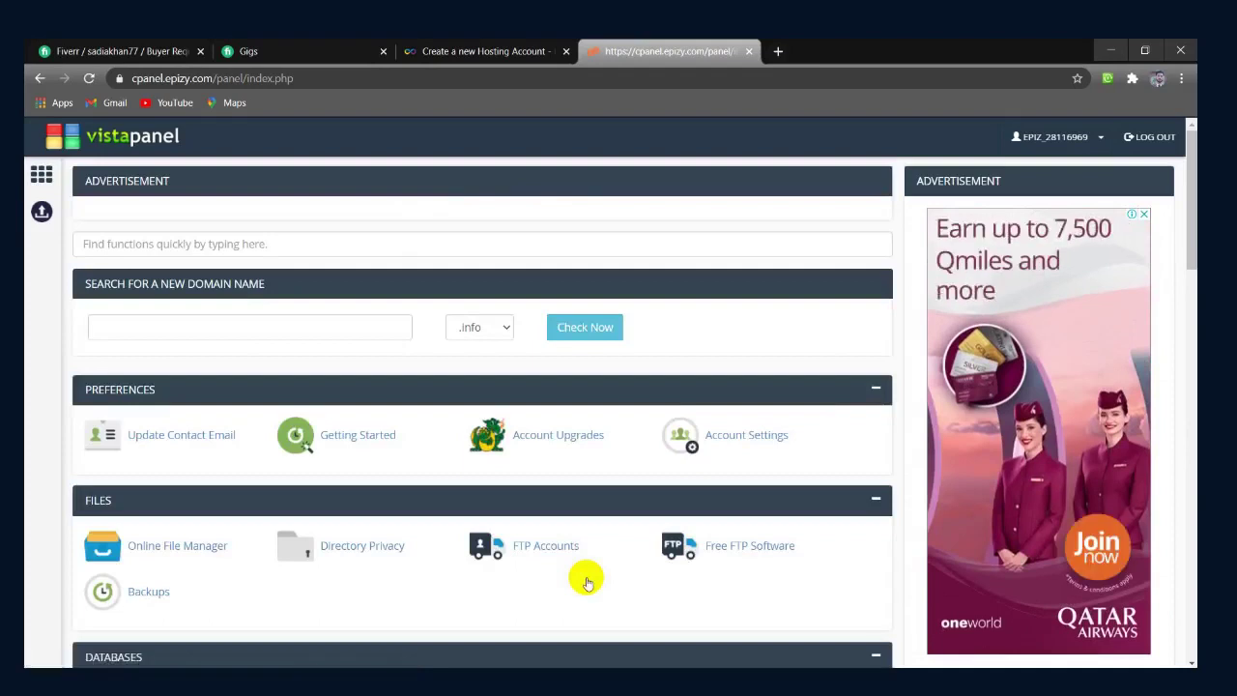
Launch Softaculous Apps Installer from VistaPanel's Software section.
drag(1192, 254, 1187, 483)
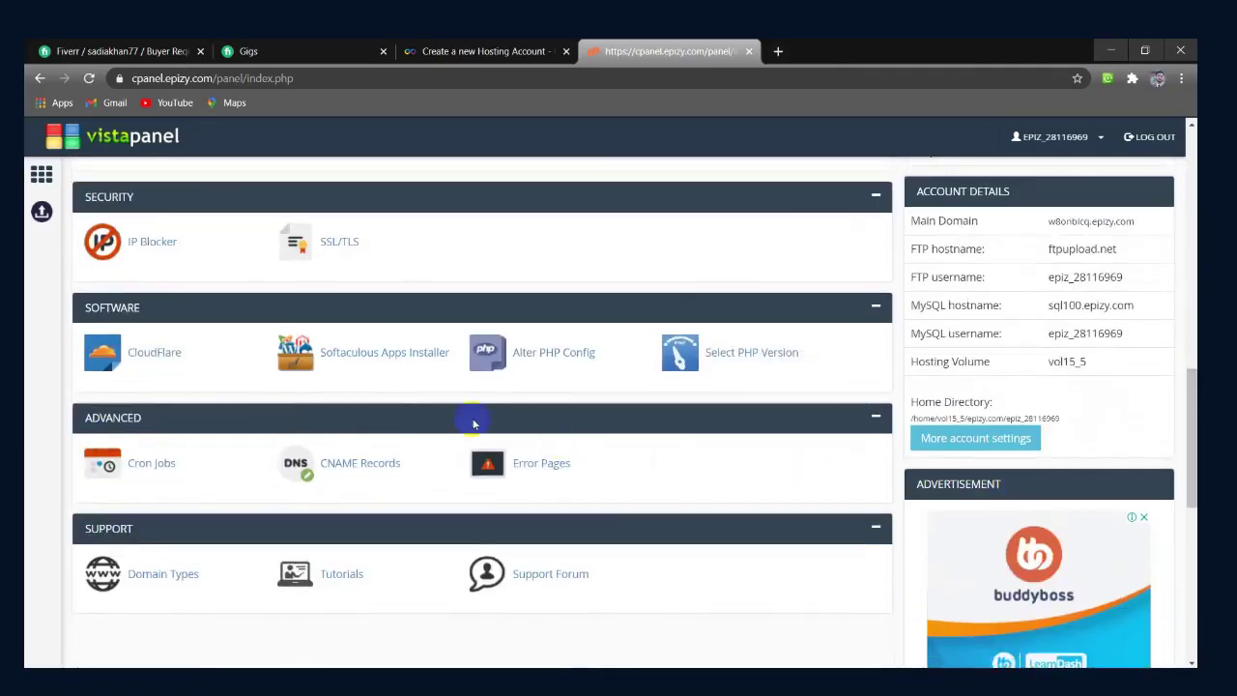
click(363, 354)
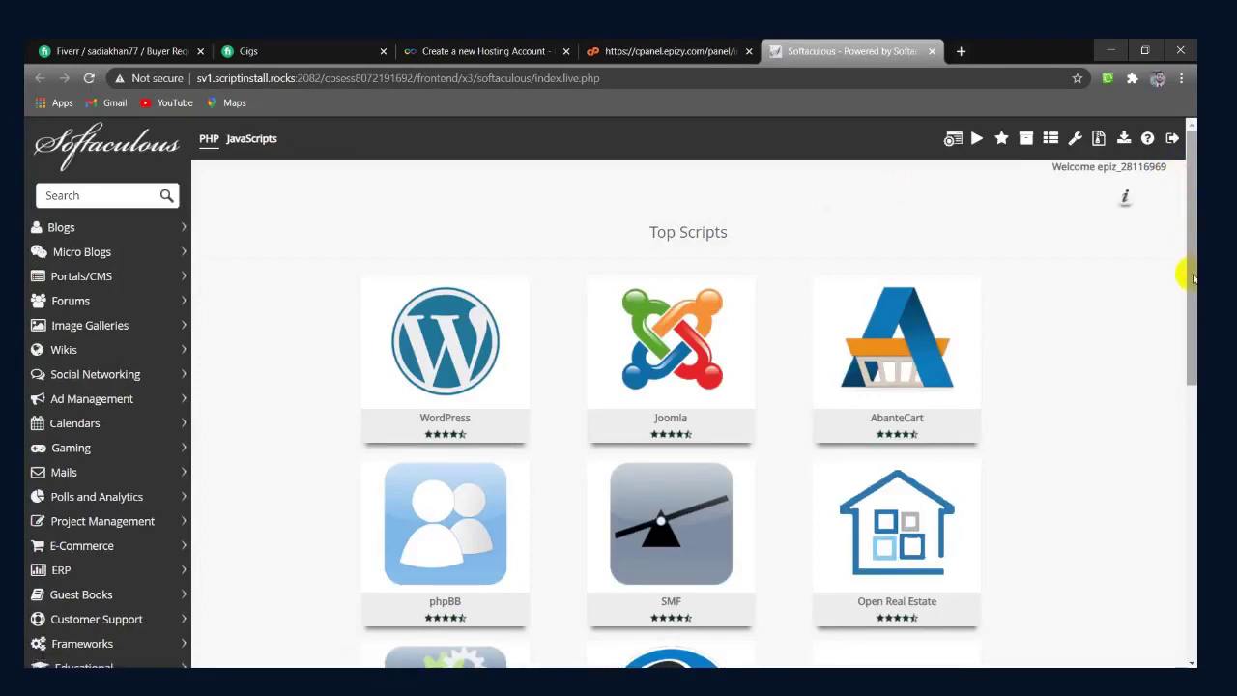
Start a WordPress install, keeping version 5.6.2 and domain practice12.epizy.com.
mouse_move(1191, 280)
mouse_down()
mouse_move(1182, 337)
mouse_move(1187, 262)
mouse_up()
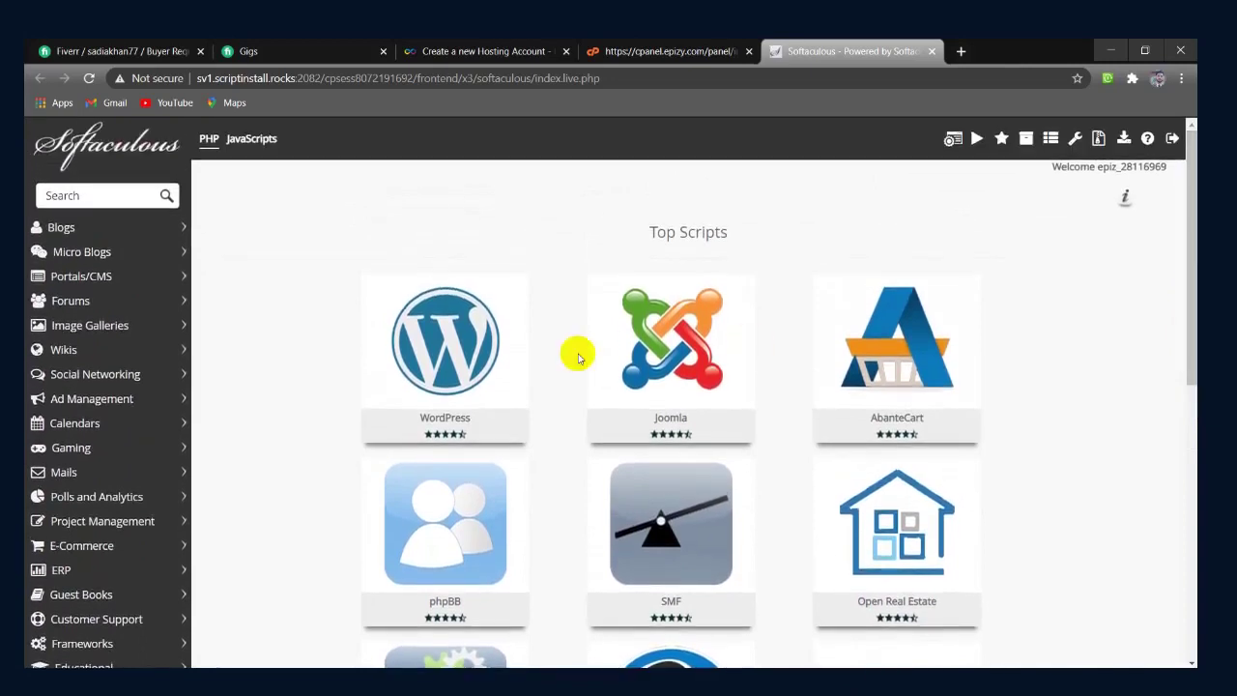
click(459, 365)
click(388, 384)
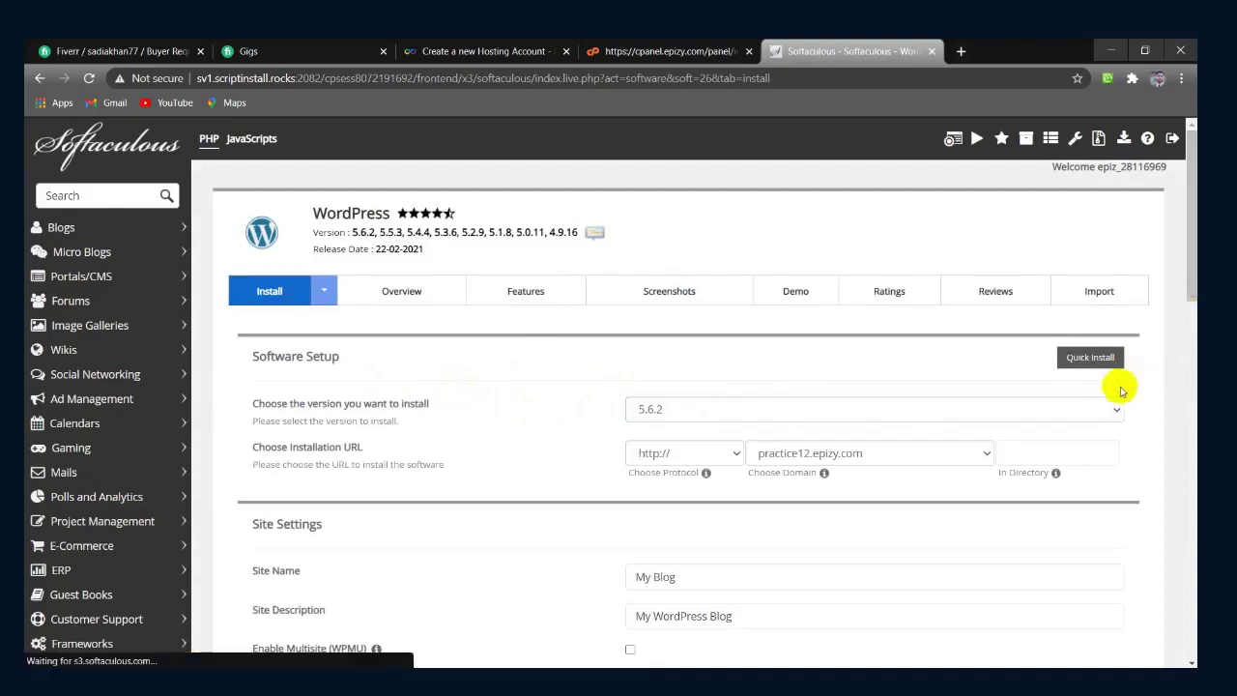
click(1099, 408)
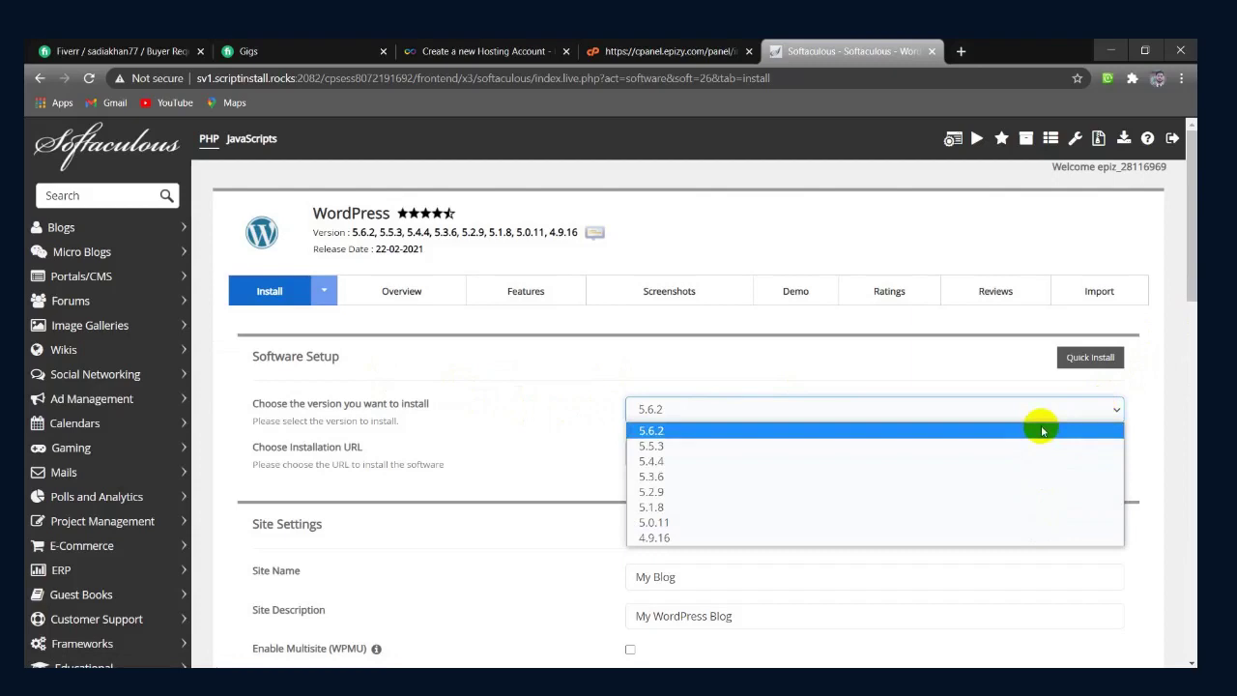
click(1042, 430)
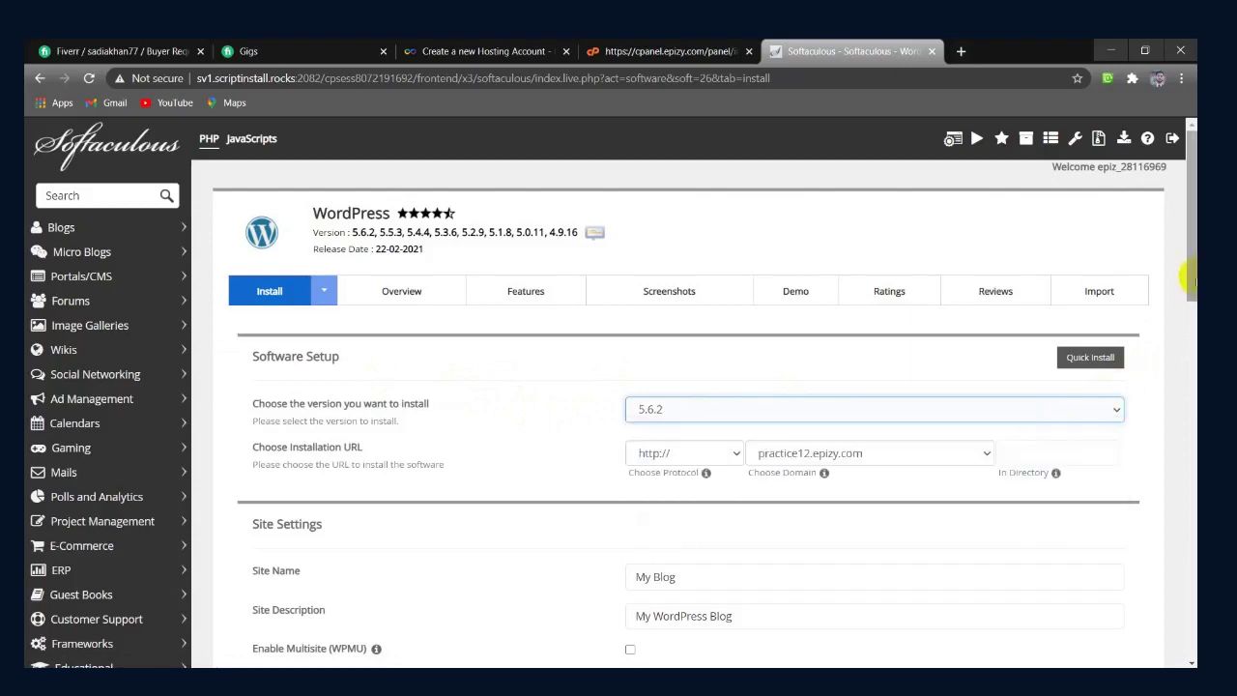
drag(1187, 277, 1187, 329)
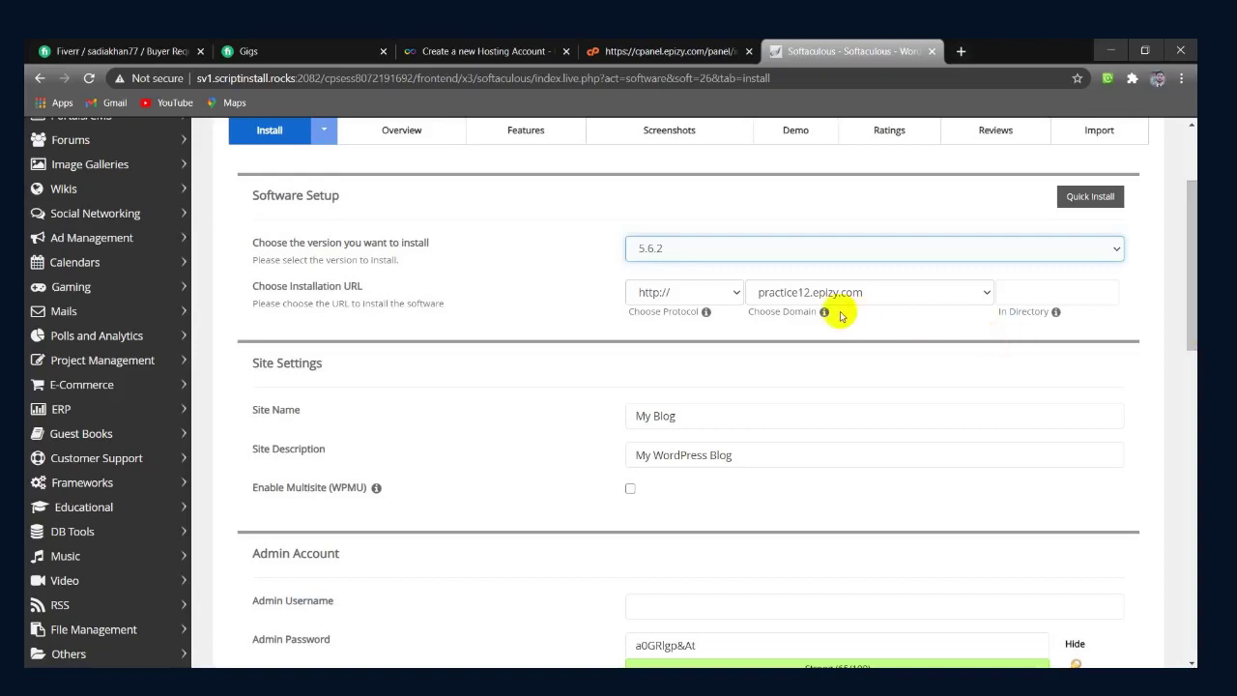
click(926, 302)
click(928, 306)
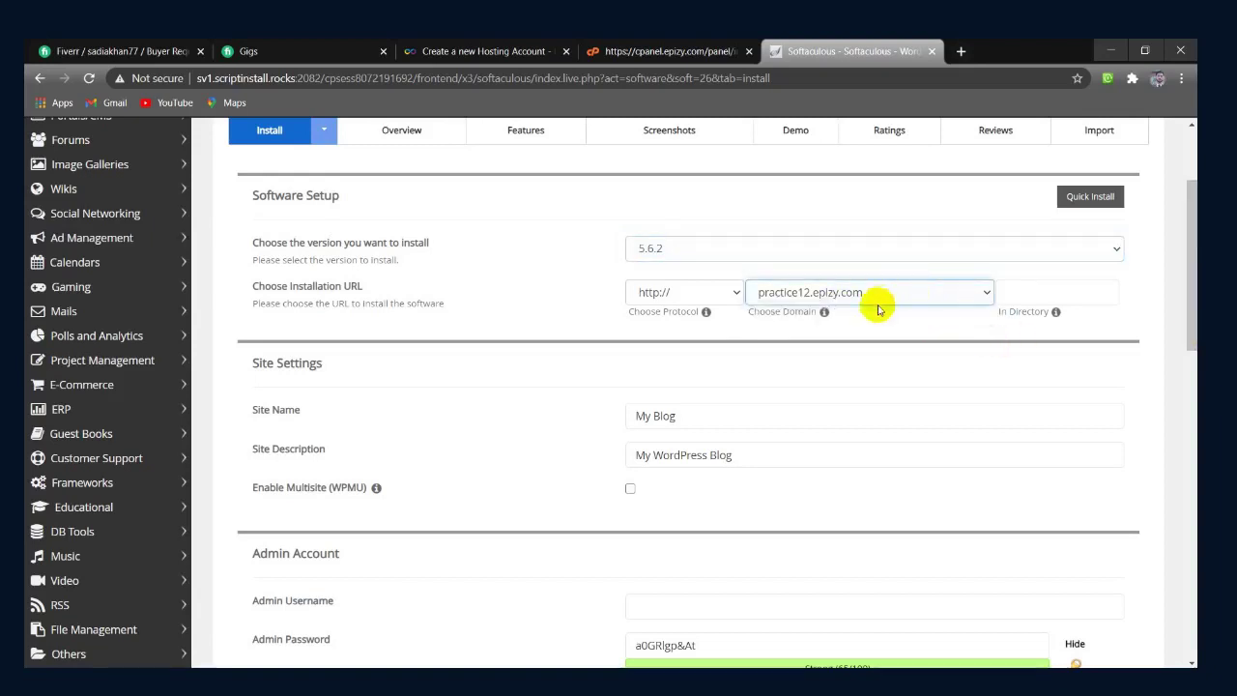
Keep the site name 'My Blog' and leave the site description unchanged.
drag(1191, 263, 1193, 315)
click(665, 244)
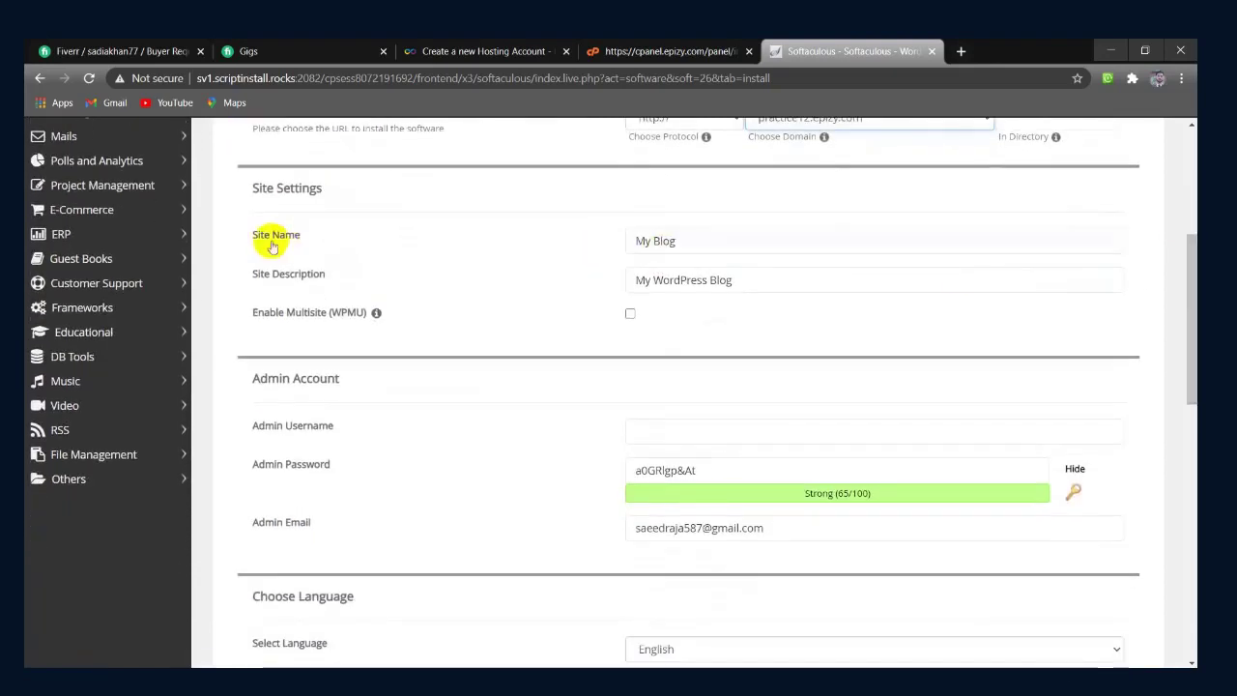
mouse_move(343, 307)
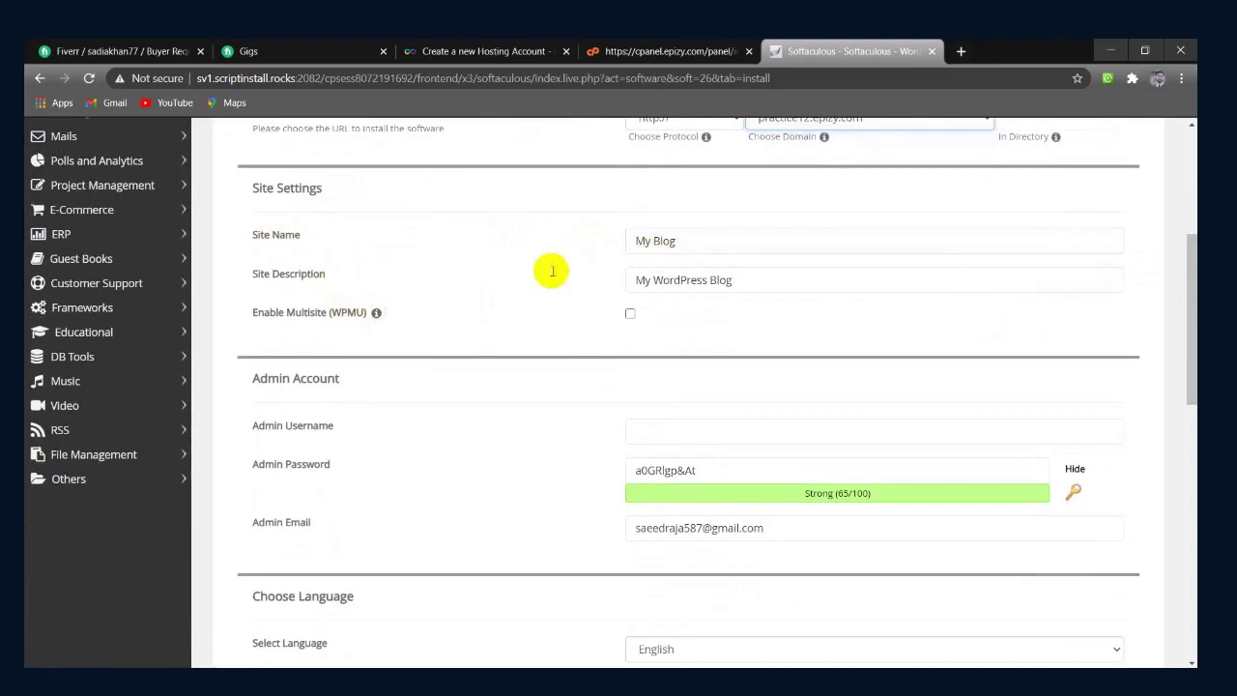
click(759, 281)
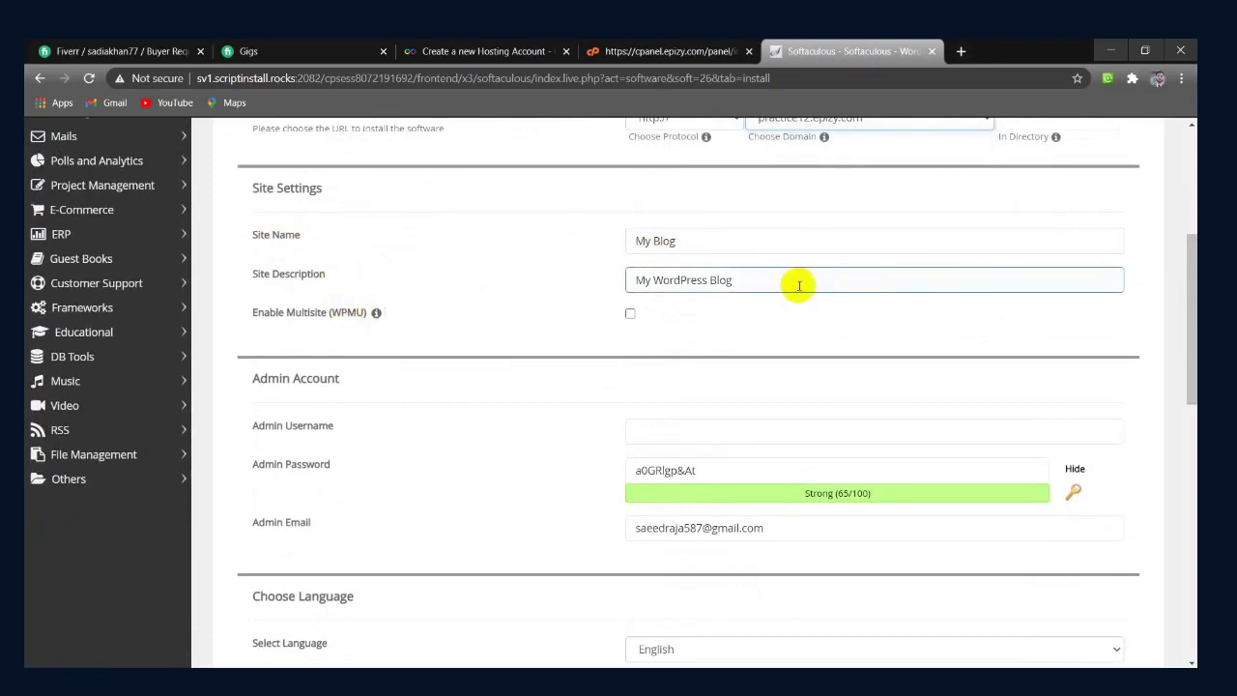
click(762, 304)
drag(1187, 327, 1188, 381)
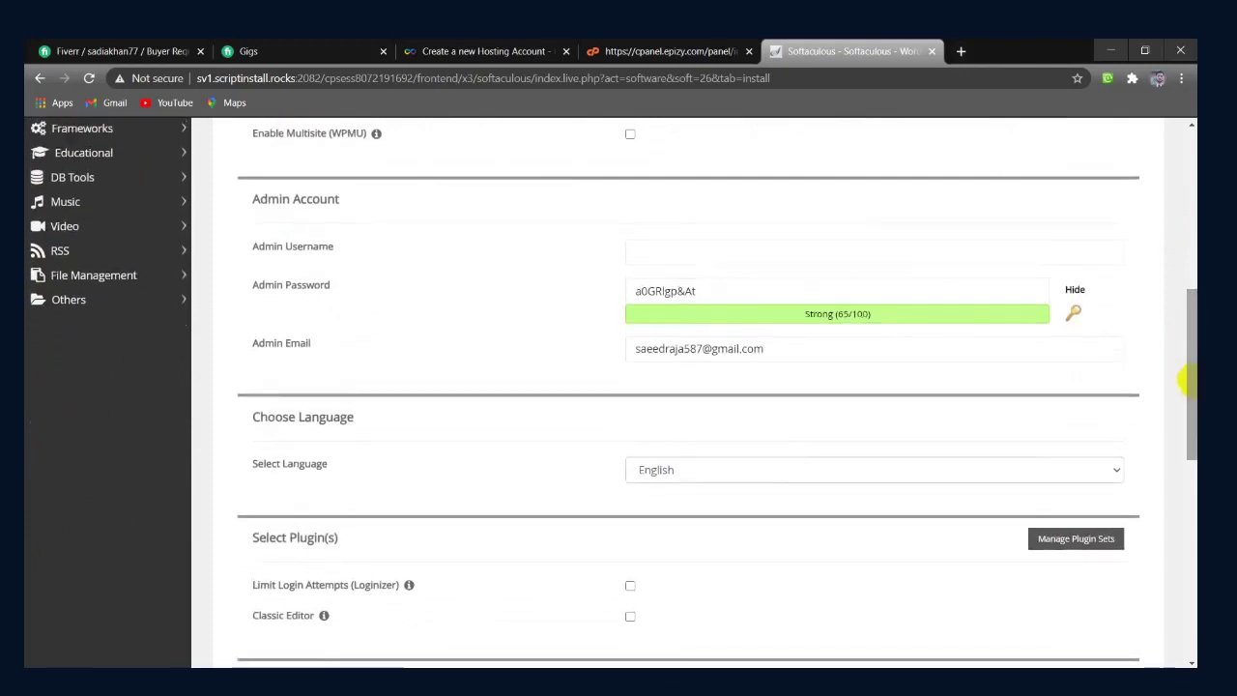
Enter an admin username and replace the generated admin password with a new one.
click(657, 250)
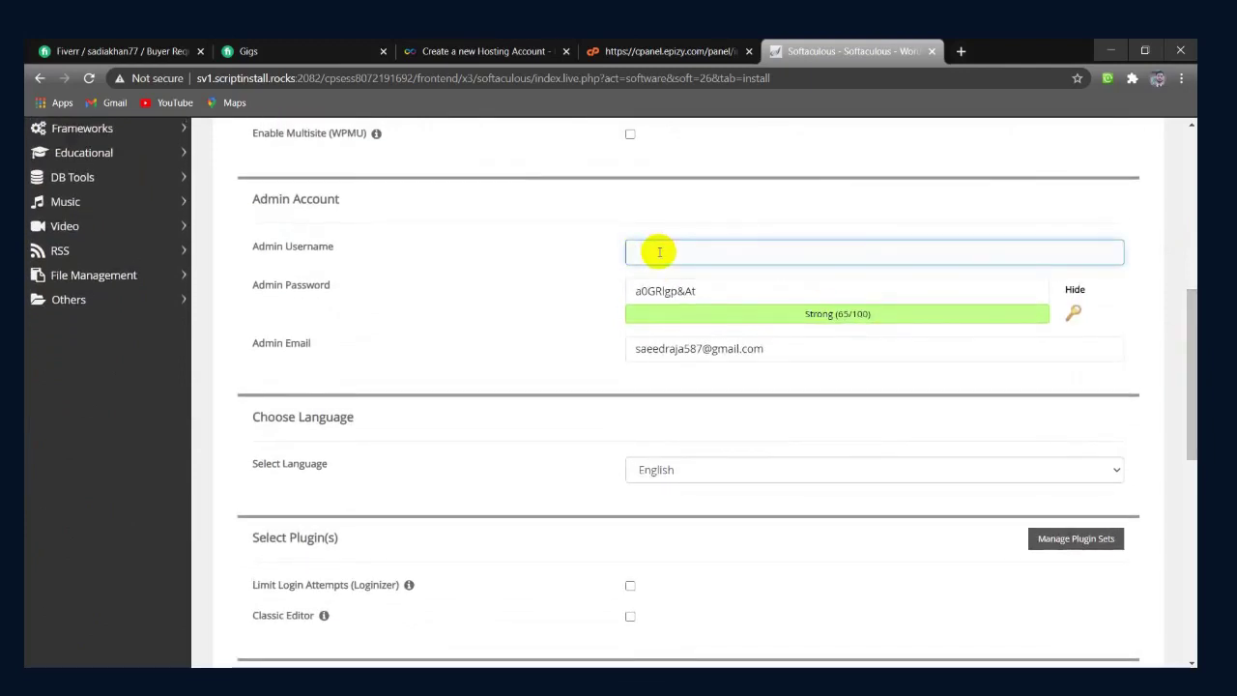
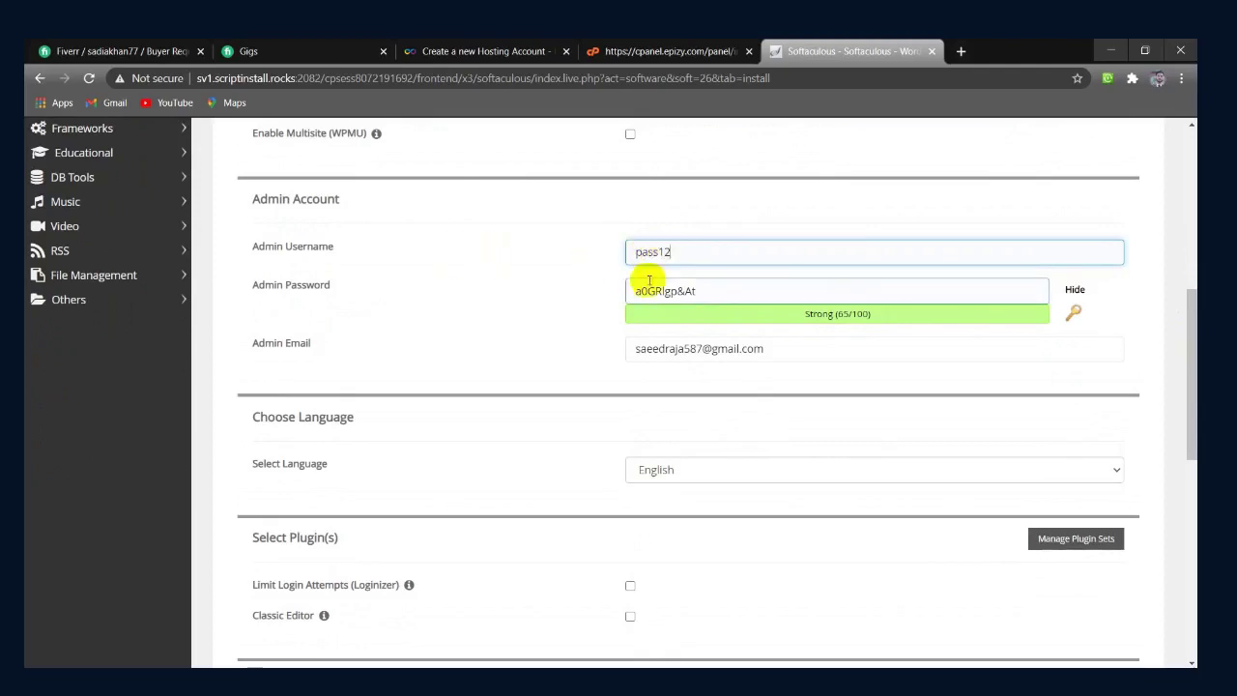
key(Tab)
key(BackSpace)
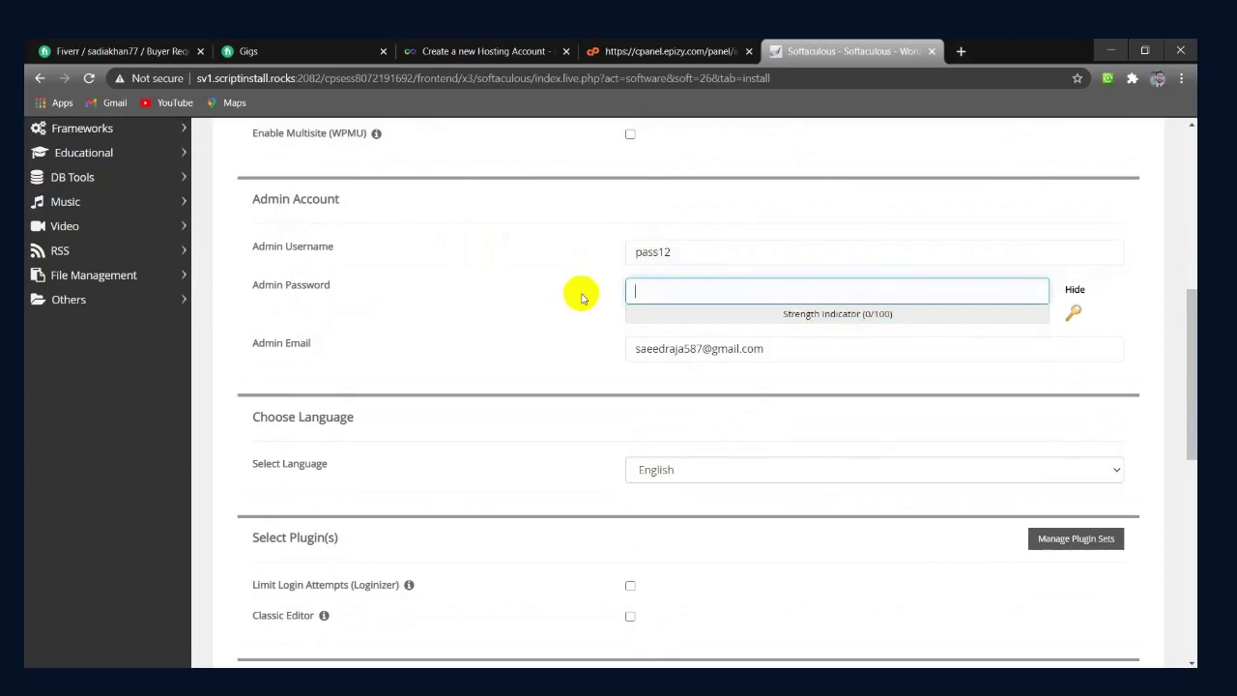
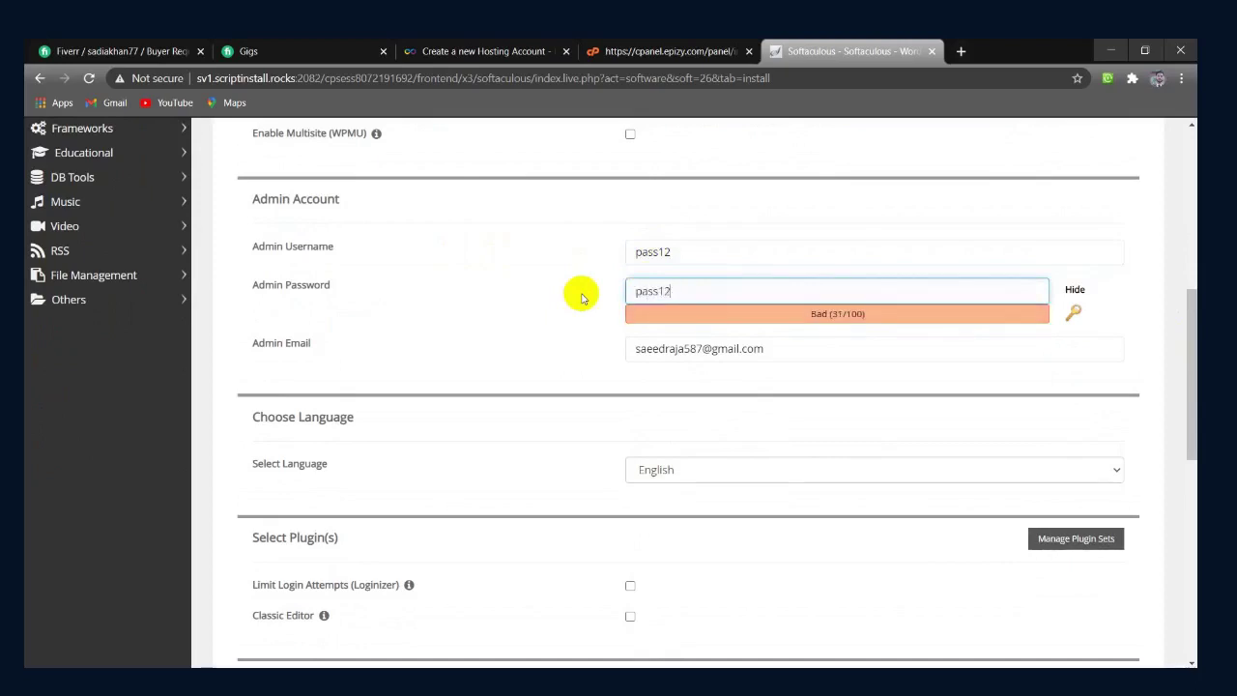
drag(1189, 374, 1188, 438)
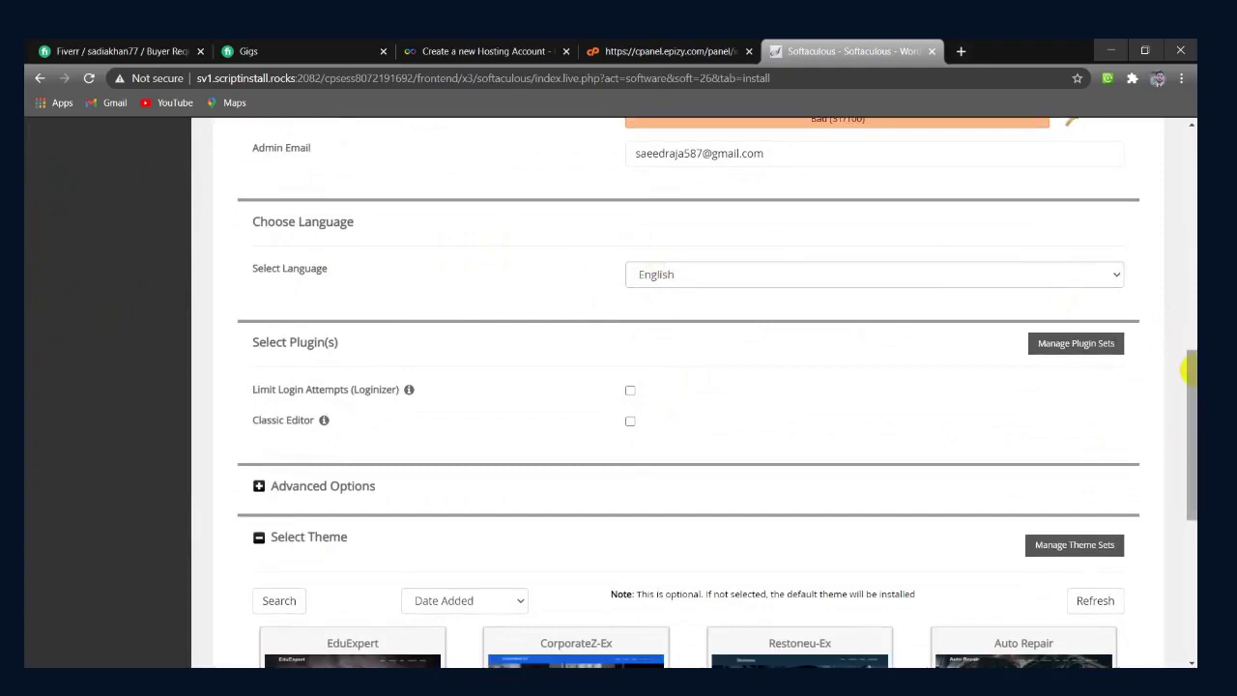
drag(1189, 369, 1187, 536)
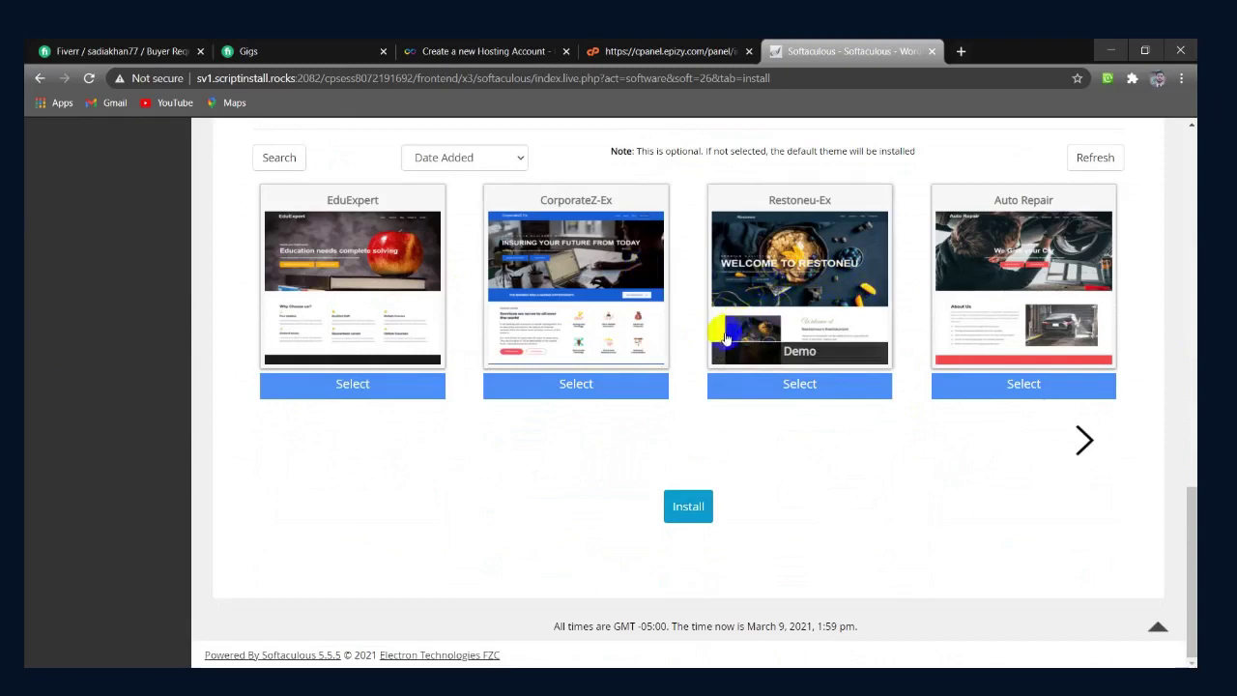
Install WordPress on practice12.epizy.com and bring the success message with its wp-admin URL into view.
click(702, 502)
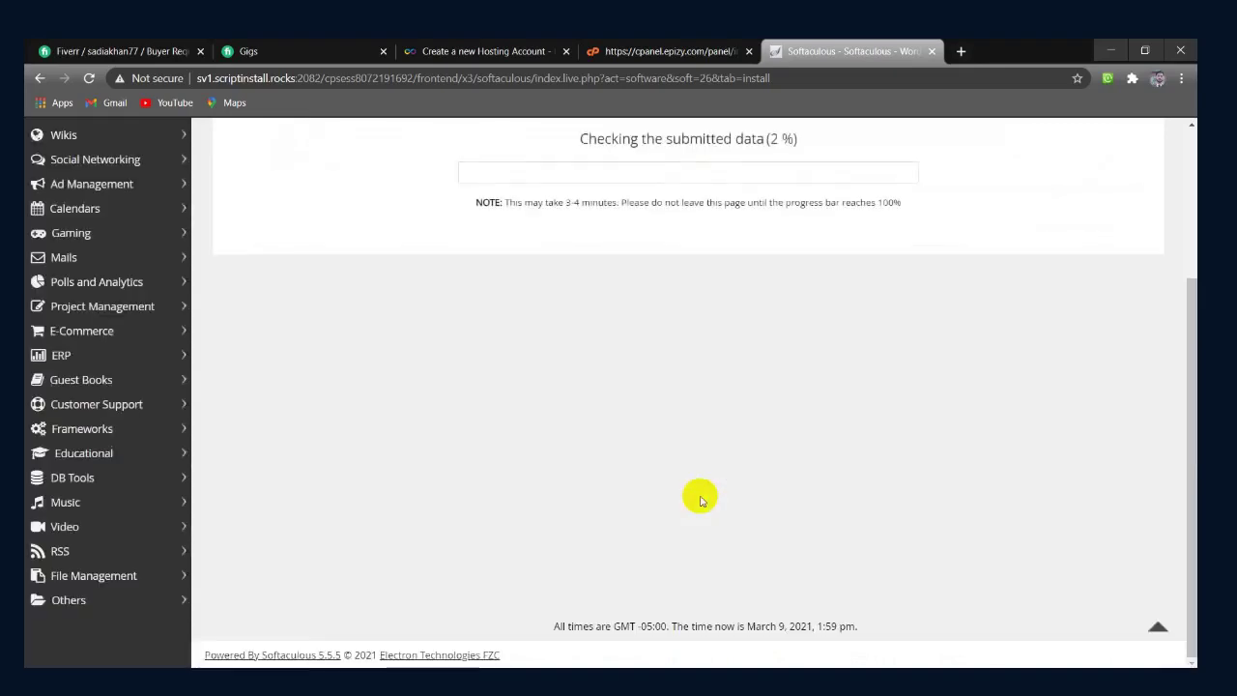
drag(1190, 469, 1185, 317)
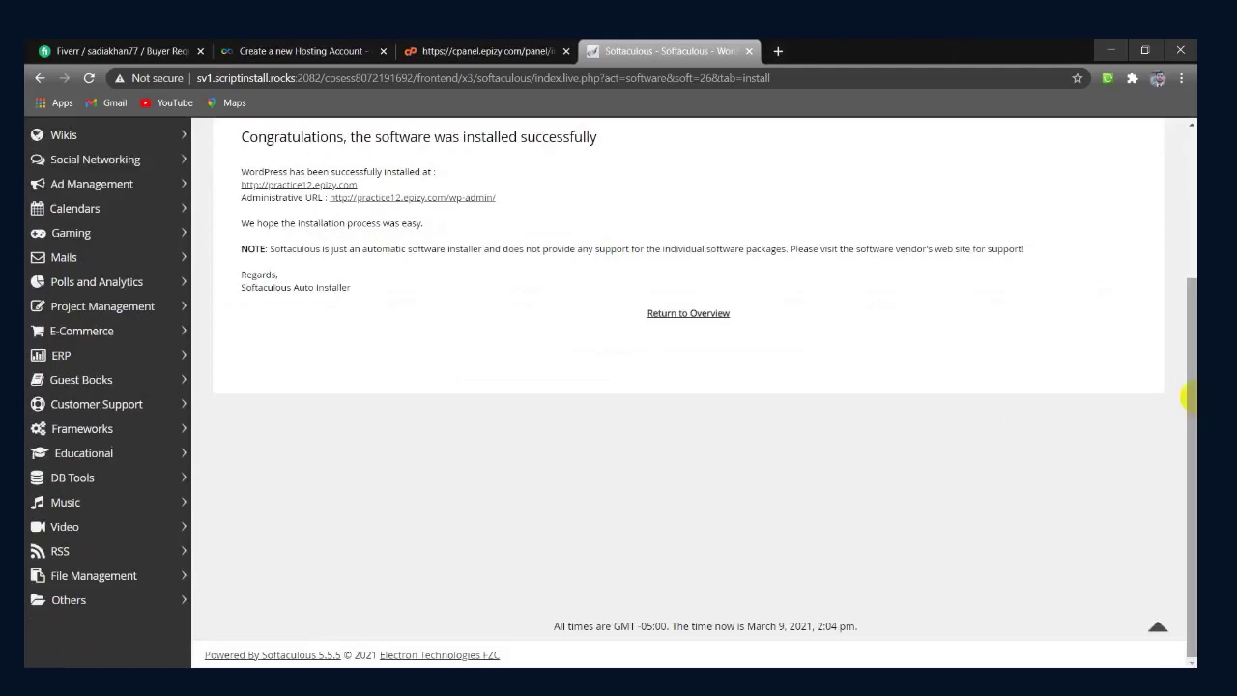
drag(1187, 394, 1152, 267)
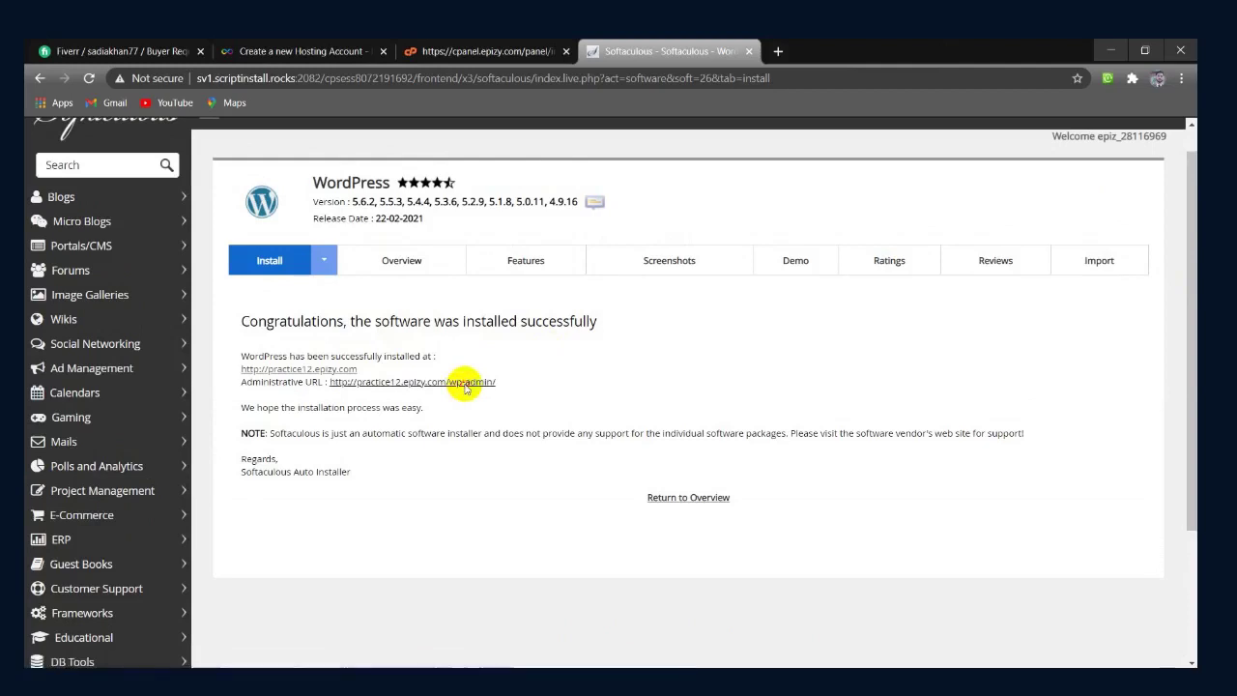
Open and scroll through the My Blog admin dashboard, then return to the cpanel.epizy.com tab.
click(465, 384)
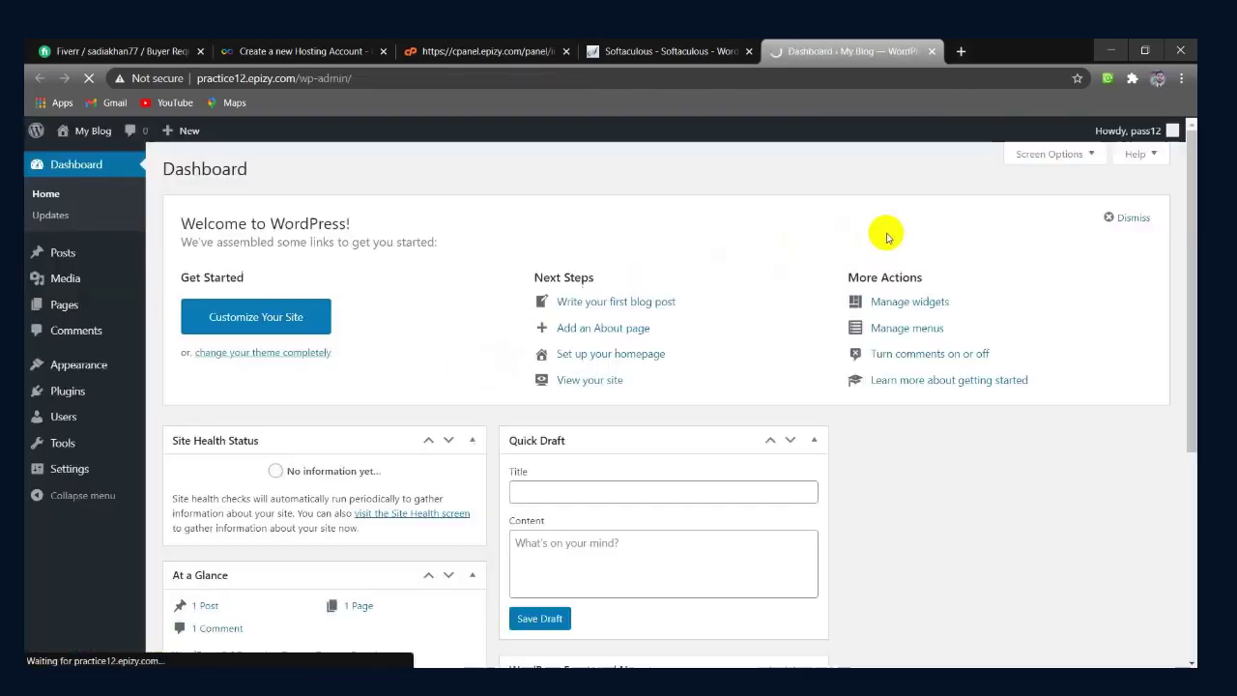
mouse_move(1191, 163)
mouse_down()
mouse_move(1188, 395)
mouse_move(1193, 160)
mouse_up()
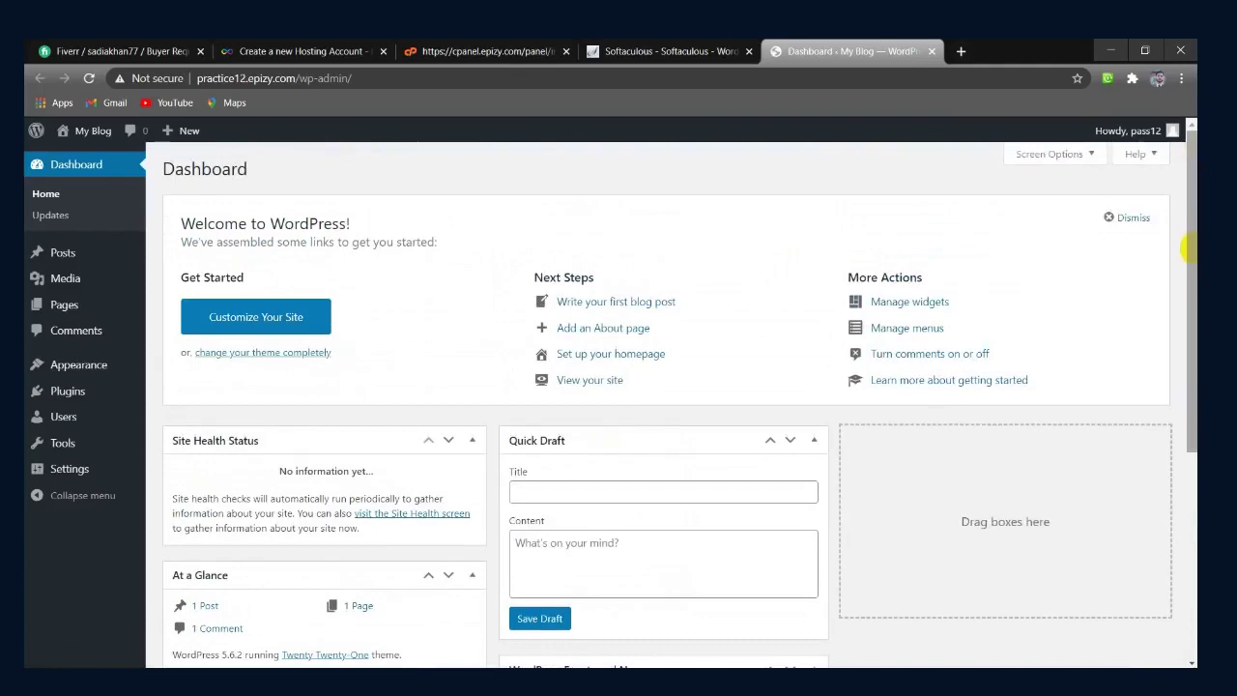
drag(1187, 251, 1187, 488)
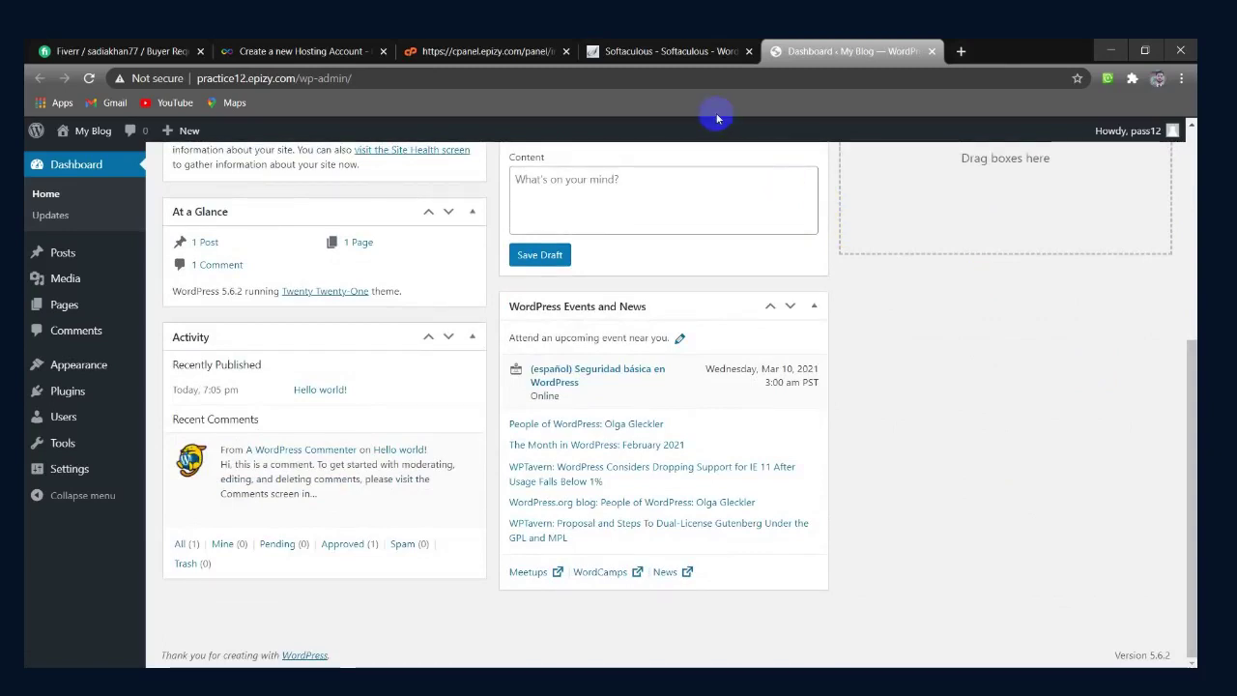
click(515, 60)
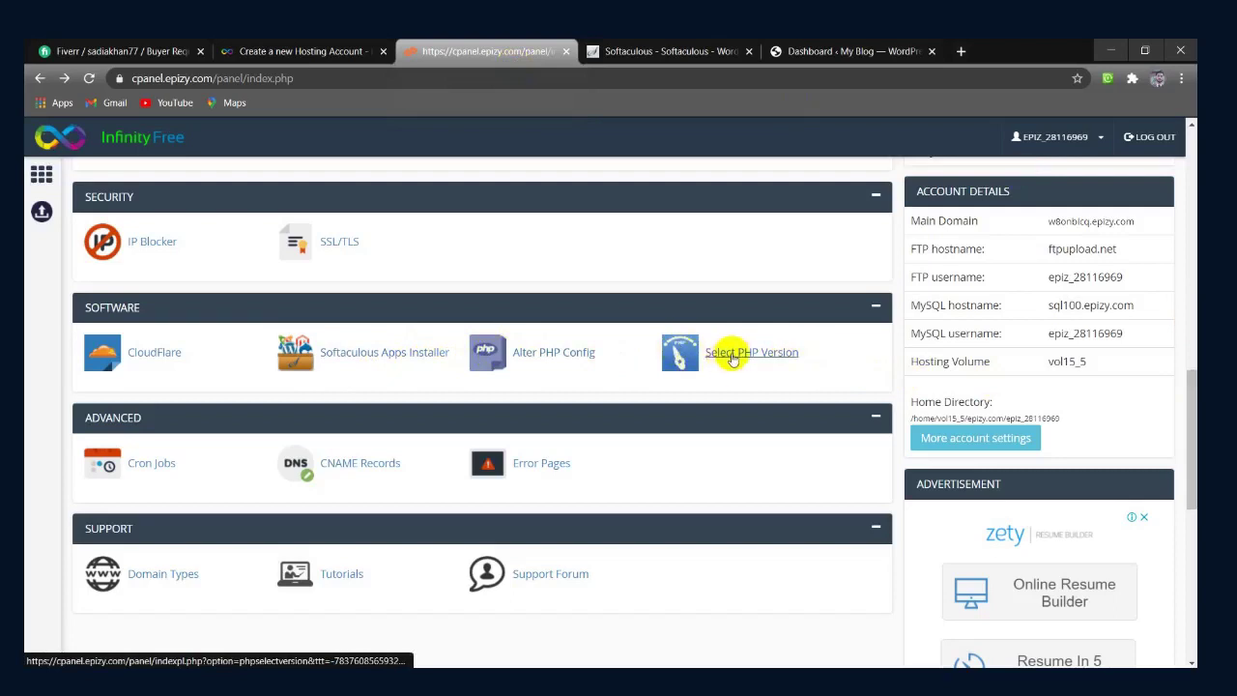
Change practice12.epizy.com's PHP version from 7.0 to 7.4, then return to the Softaculous install result.
click(731, 355)
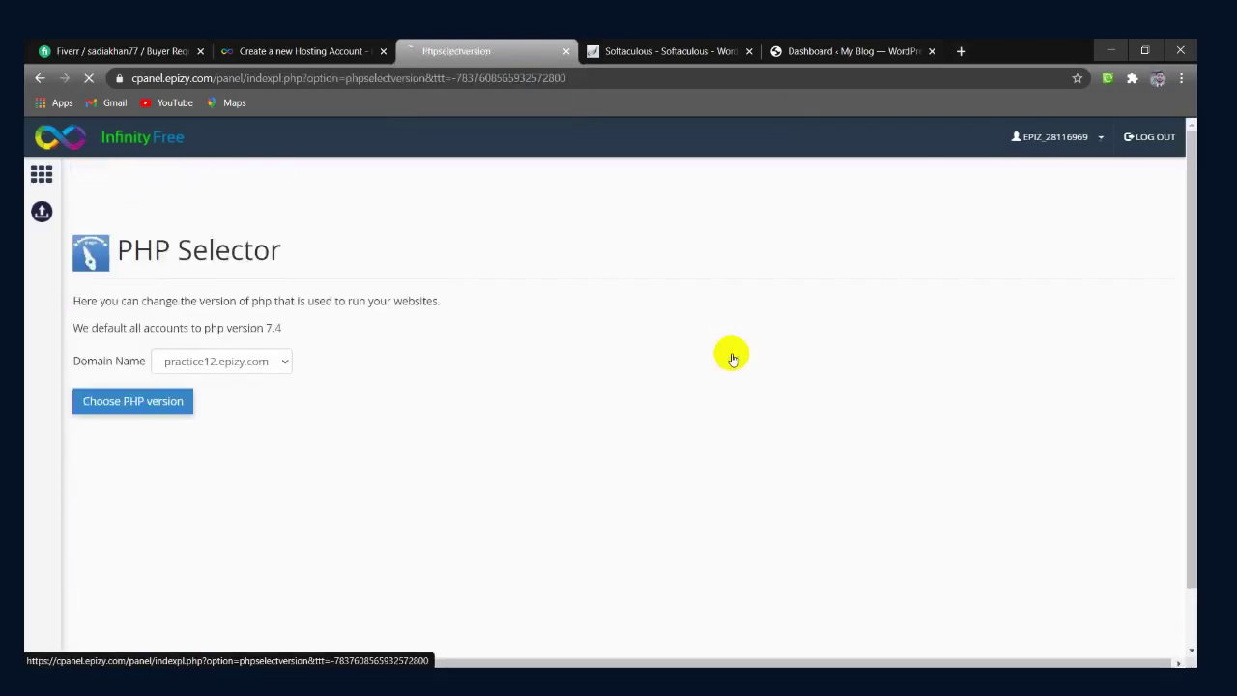
click(276, 364)
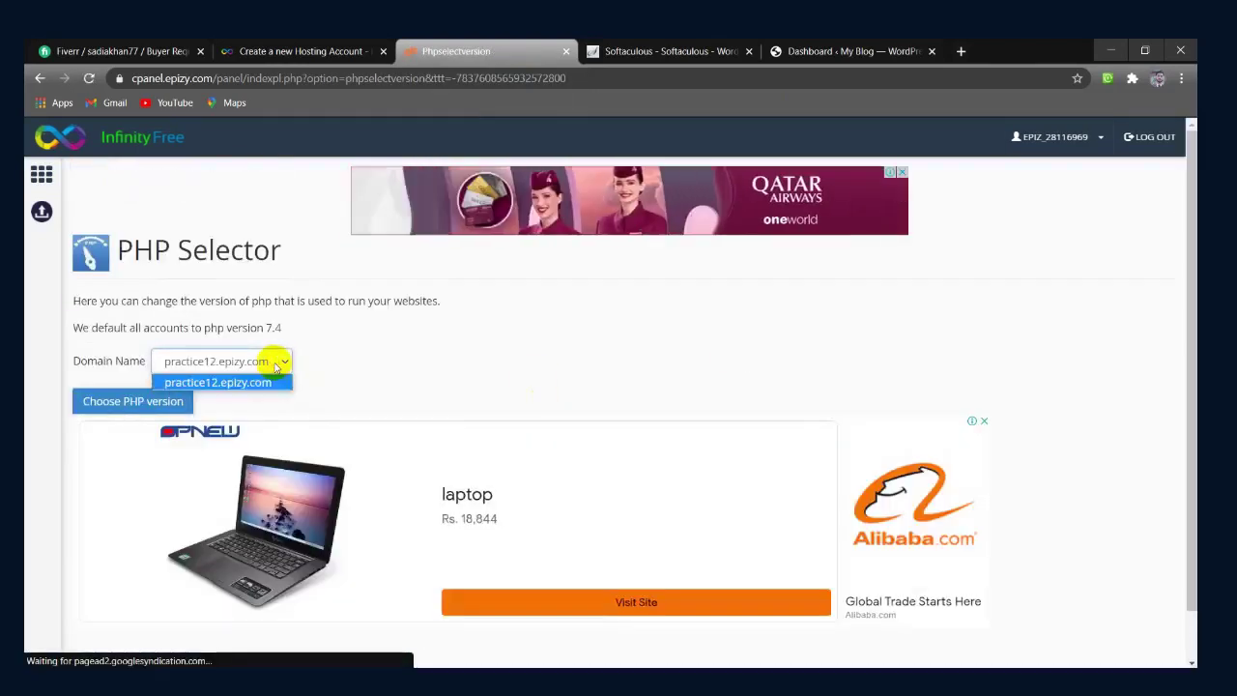
click(277, 367)
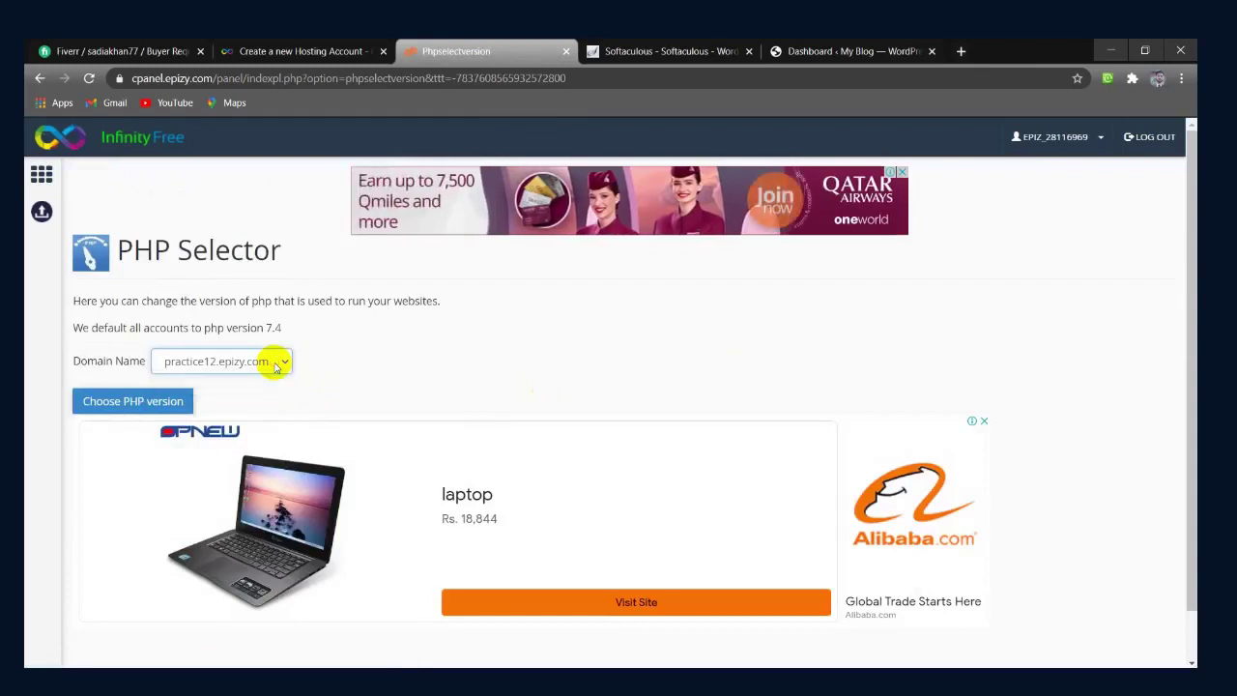
click(159, 410)
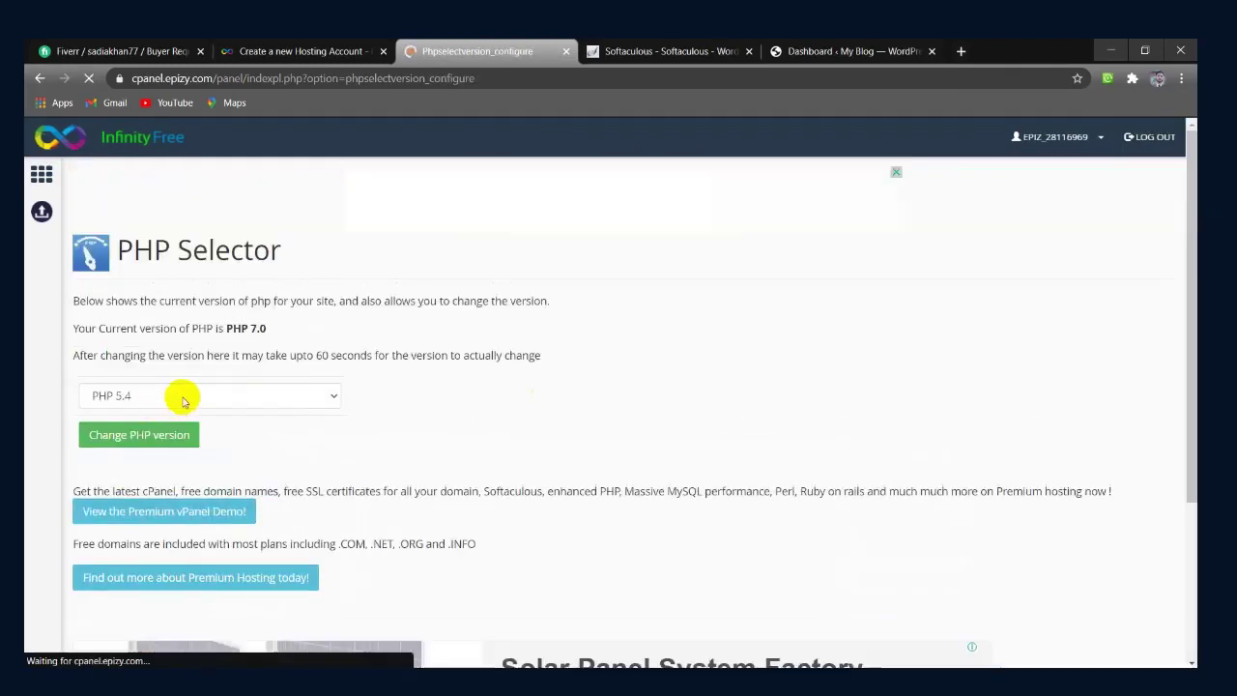
click(184, 400)
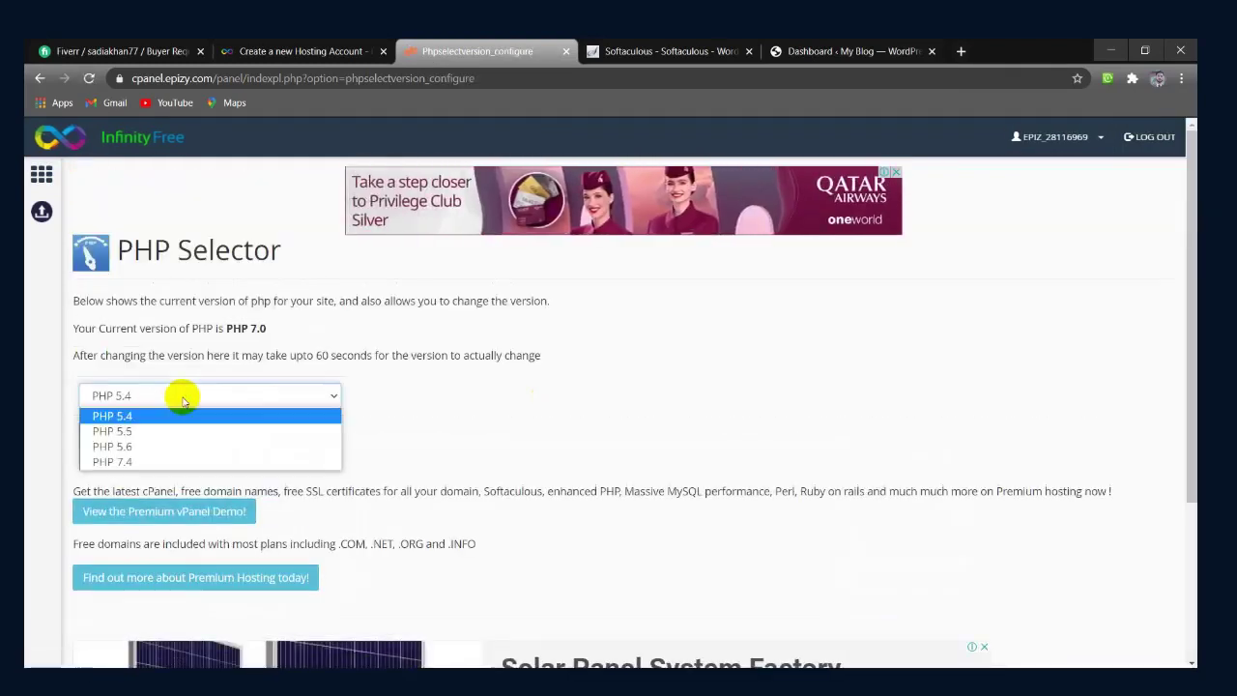
click(172, 461)
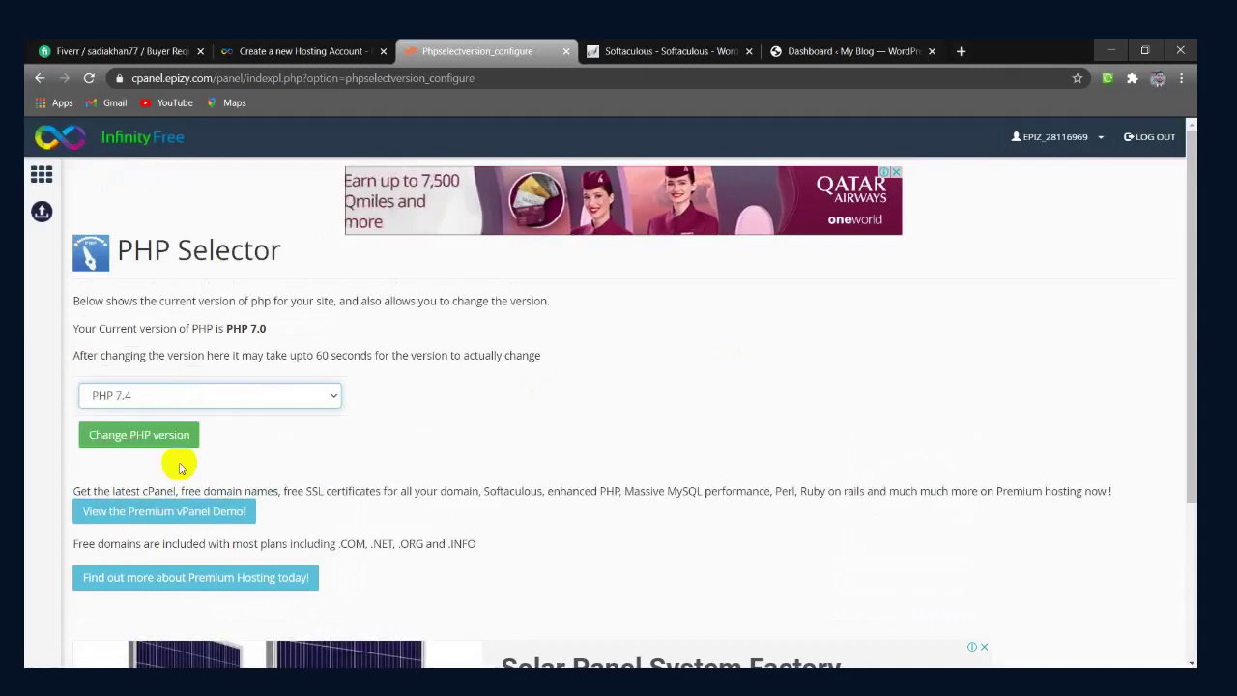
click(162, 438)
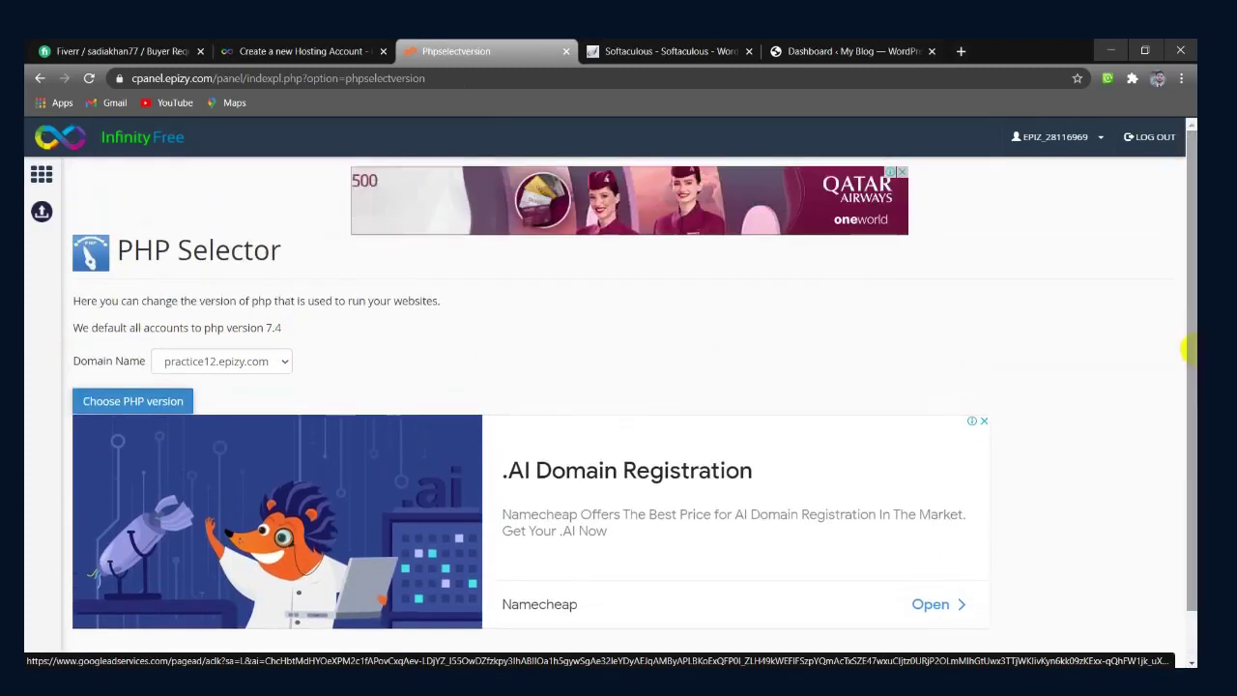
click(590, 51)
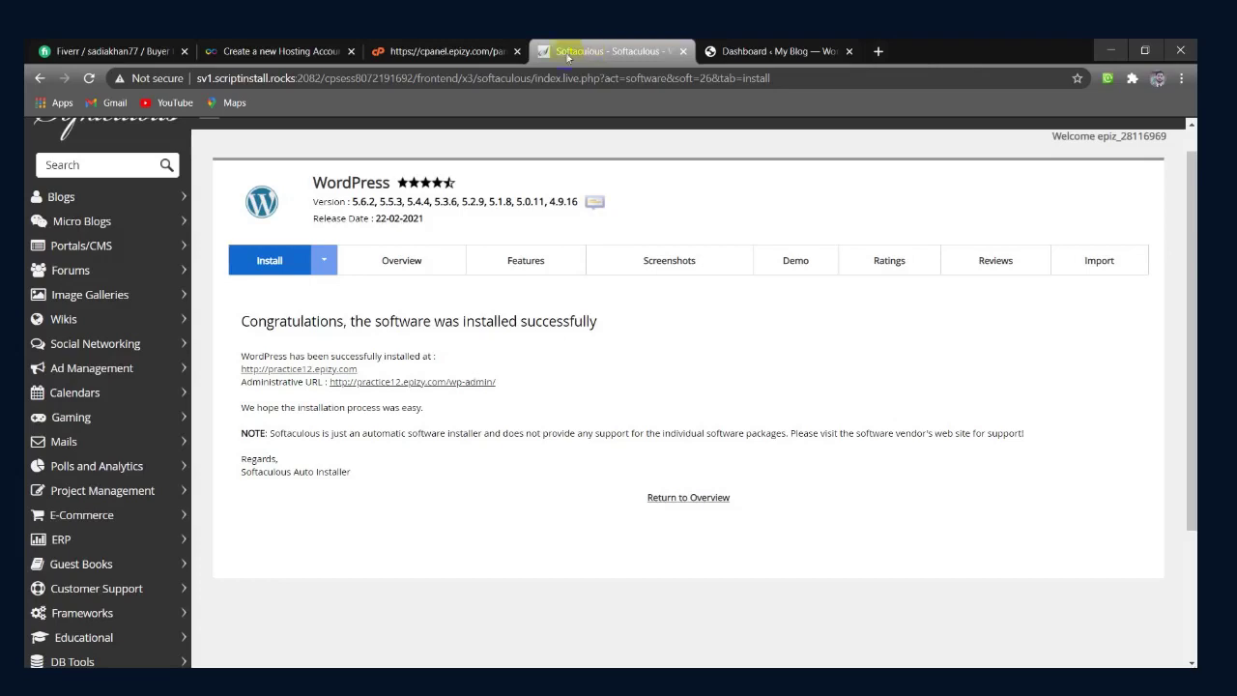
Browse htdocs, wp-content and plugins in the Online File Manager, then scroll the control panel again.
click(454, 51)
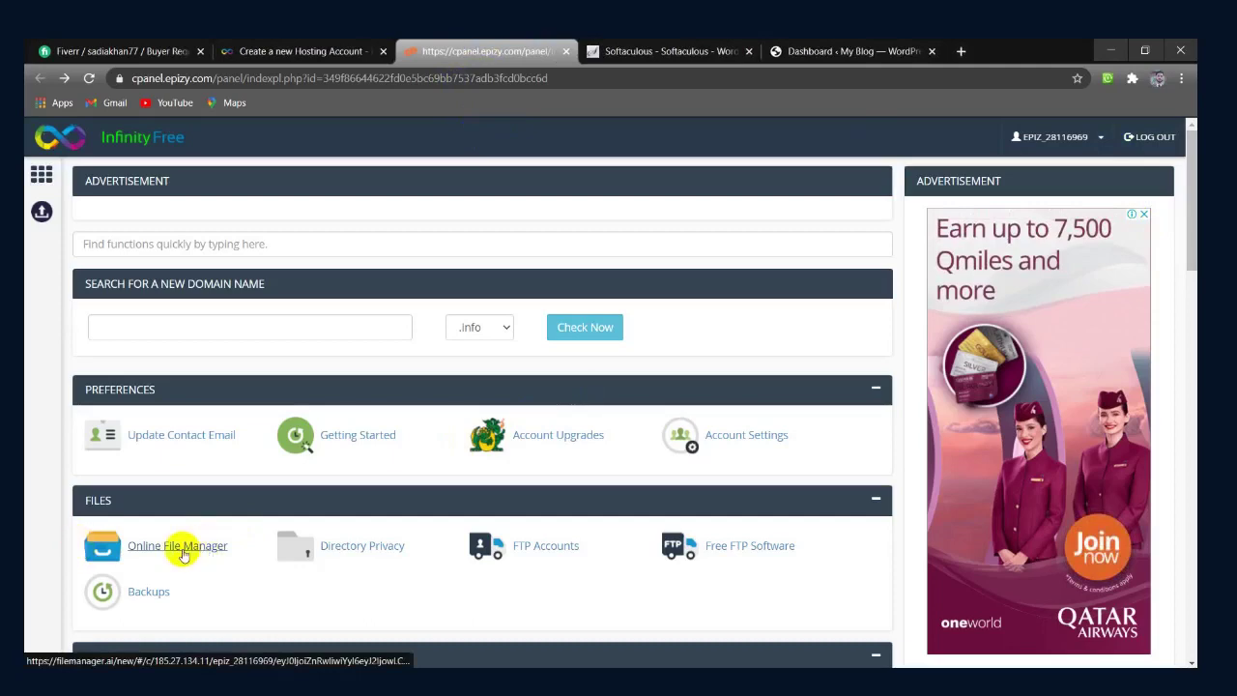
click(183, 549)
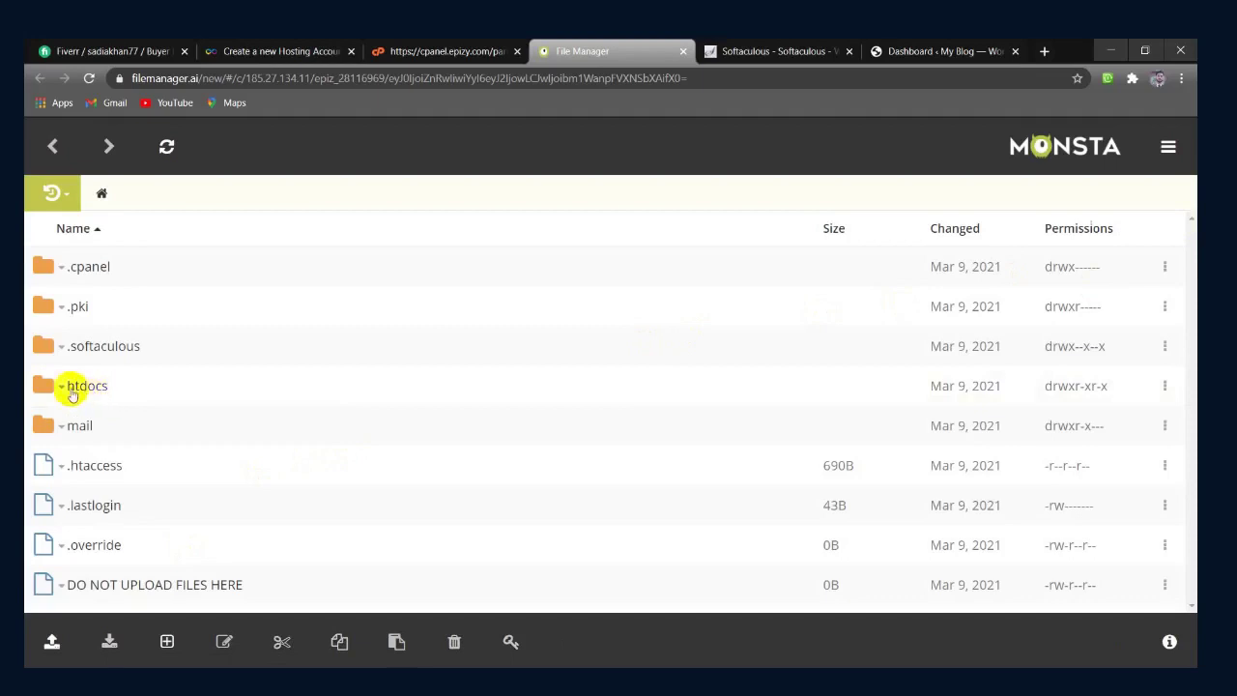
click(70, 390)
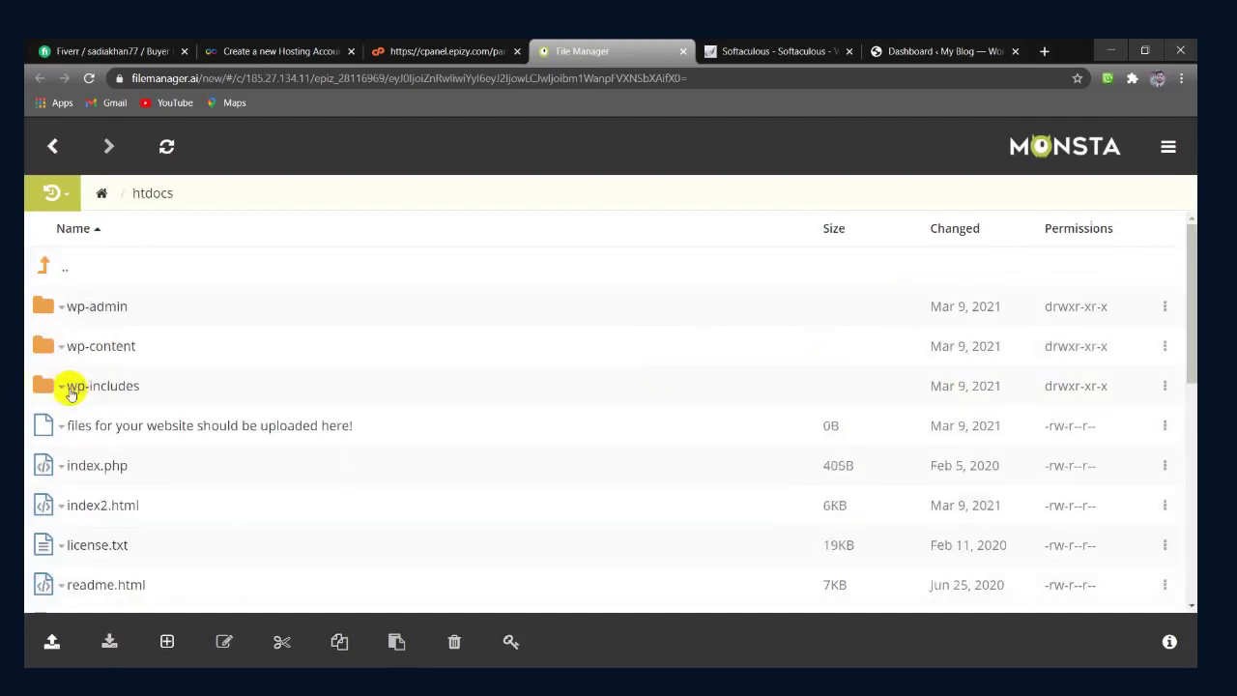
click(101, 348)
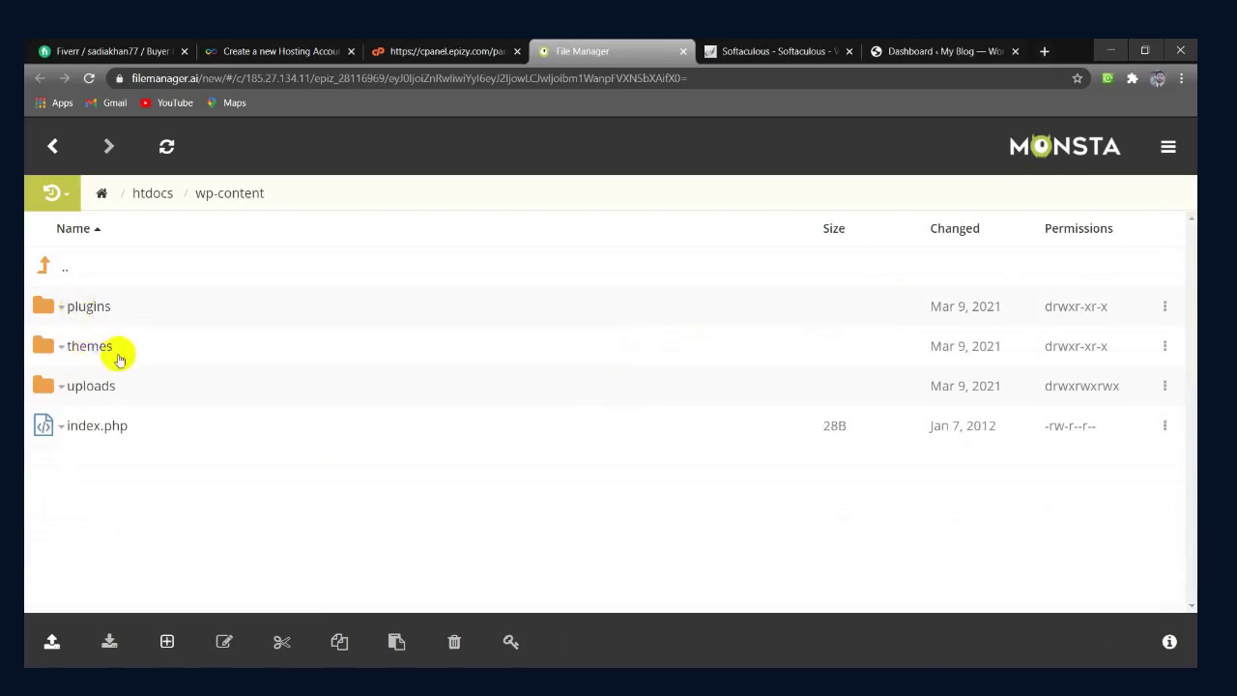
click(93, 313)
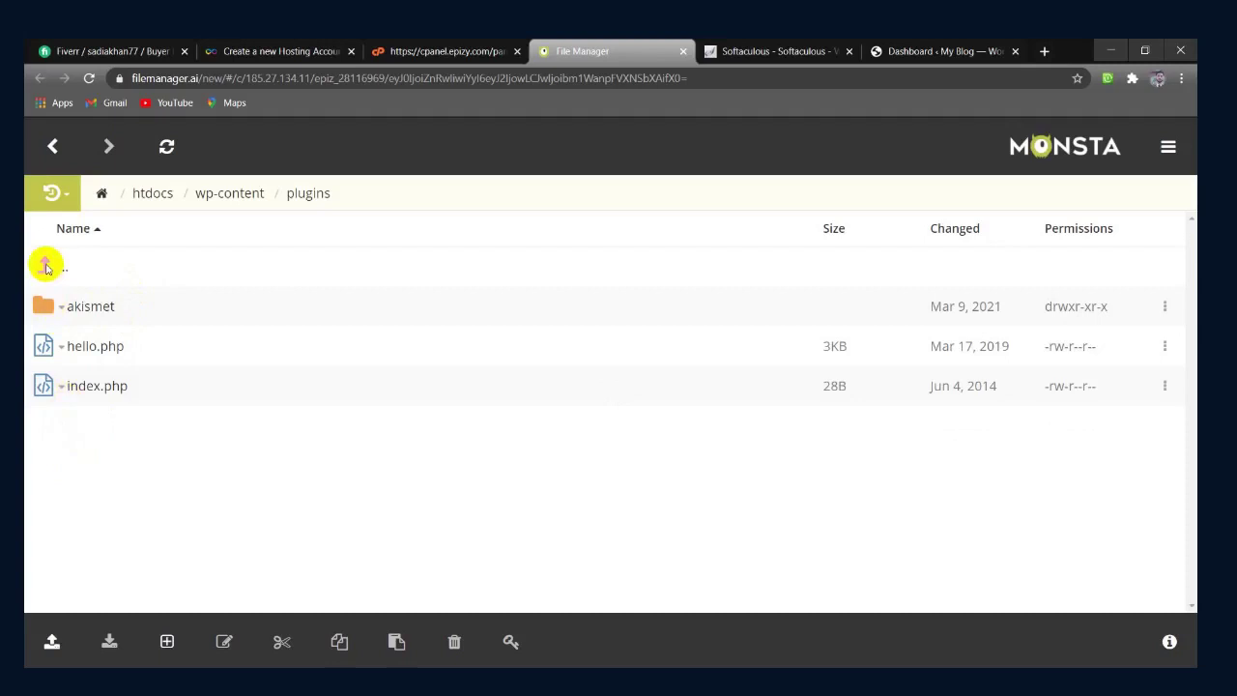
click(45, 268)
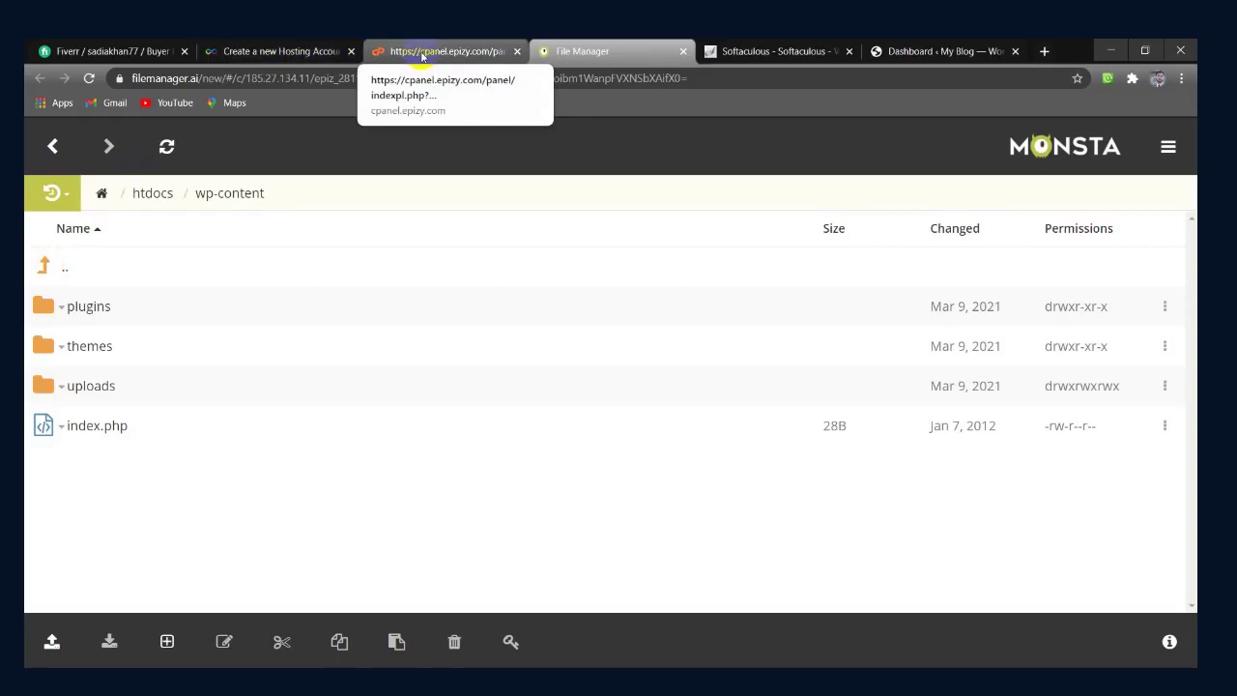
click(422, 56)
drag(1192, 184, 1194, 411)
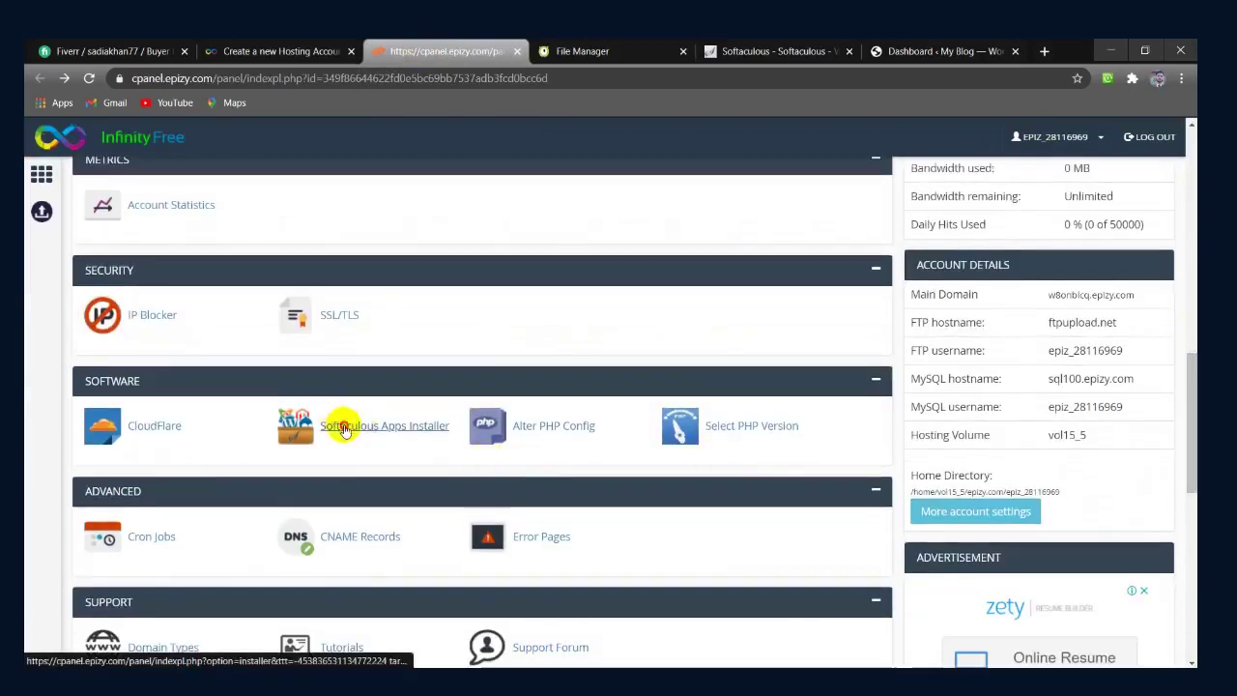
Open WordPress's Softaculous overview and sign into the practice12.epizy.com installation's admin via its Admin icon.
click(344, 426)
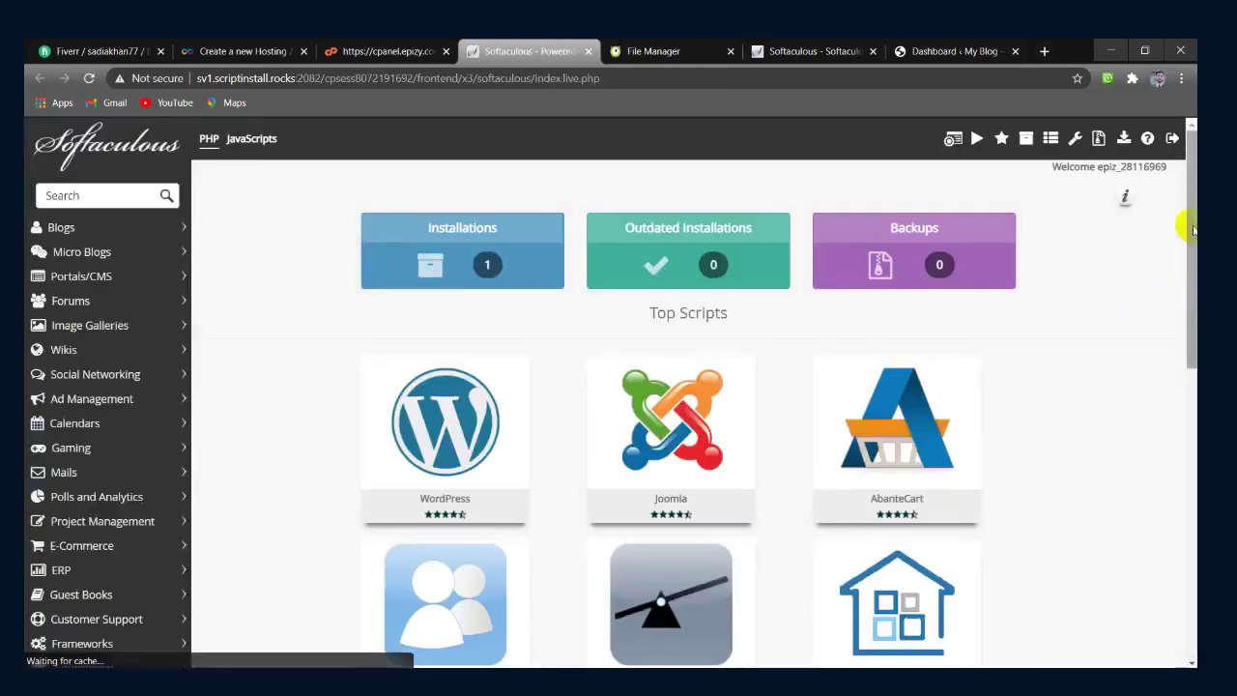
click(430, 462)
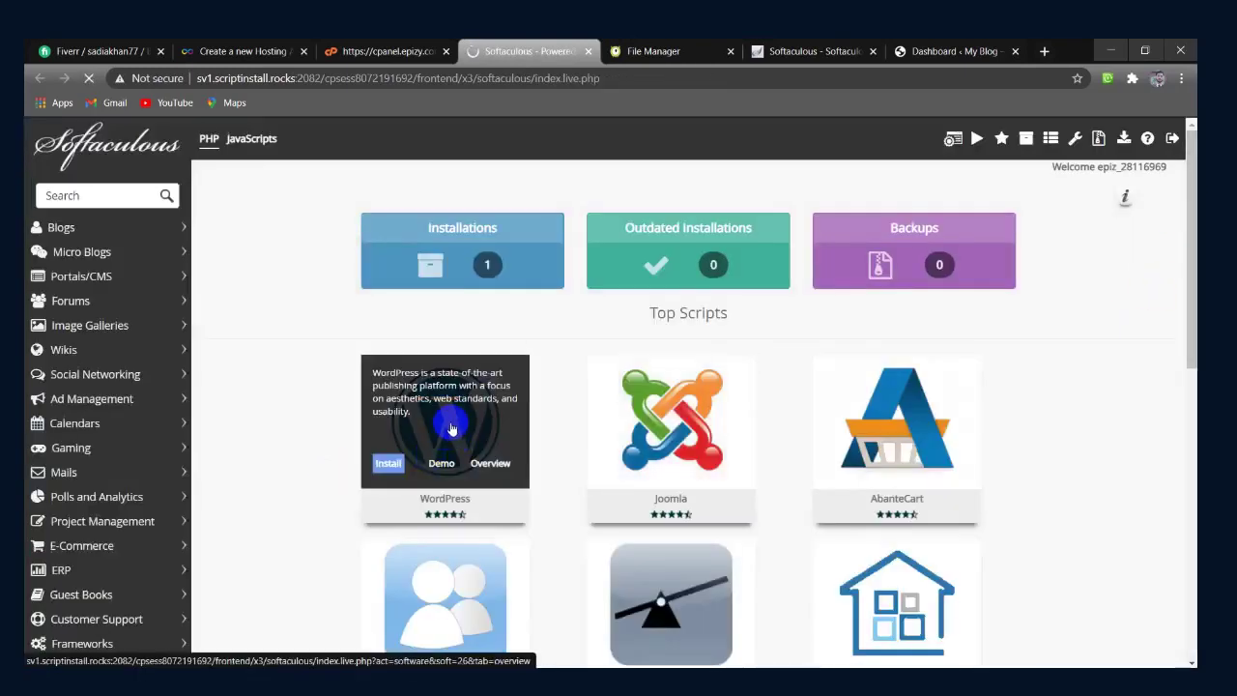
drag(1191, 290, 1189, 489)
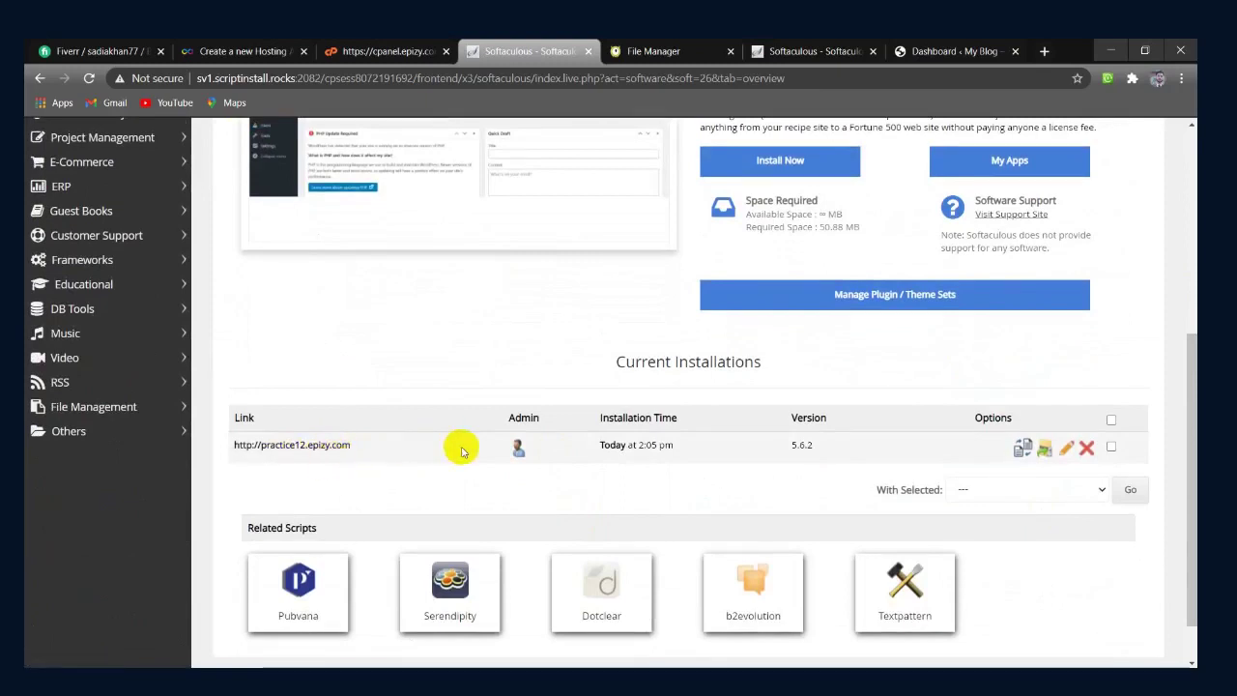
click(519, 450)
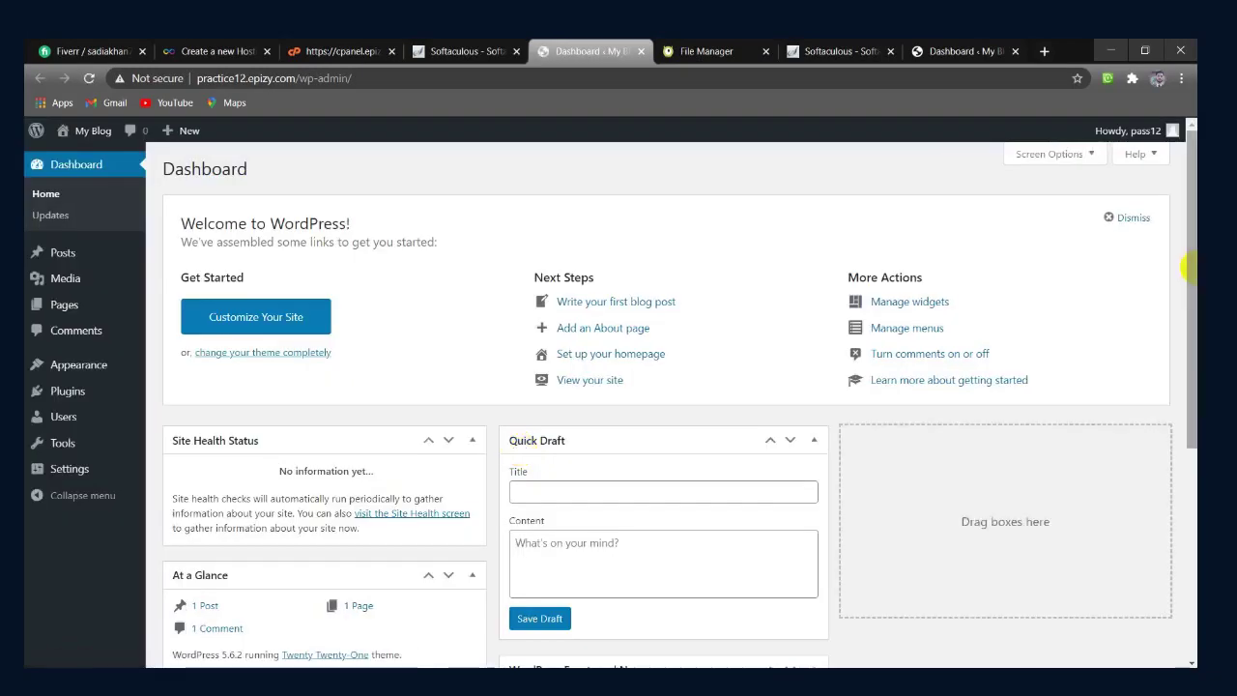
Open the My Blog admin bar's Visit Site link in a new tab.
drag(1190, 268, 1189, 223)
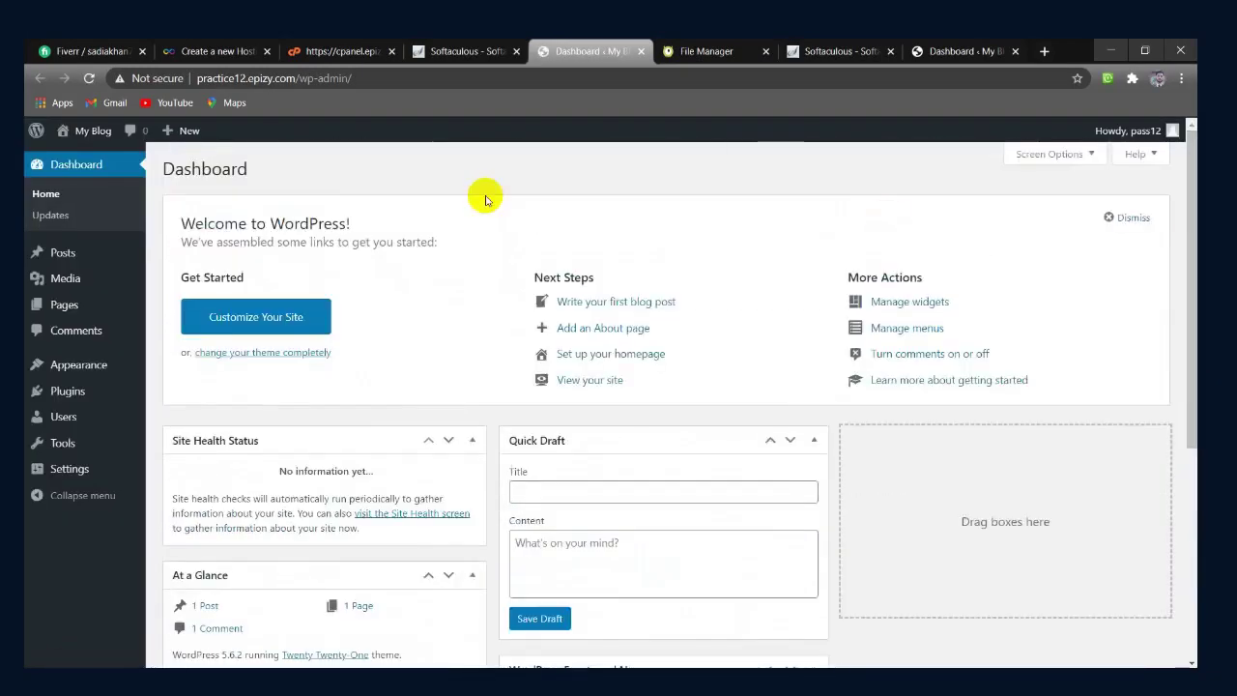
mouse_move(87, 131)
right_click(94, 160)
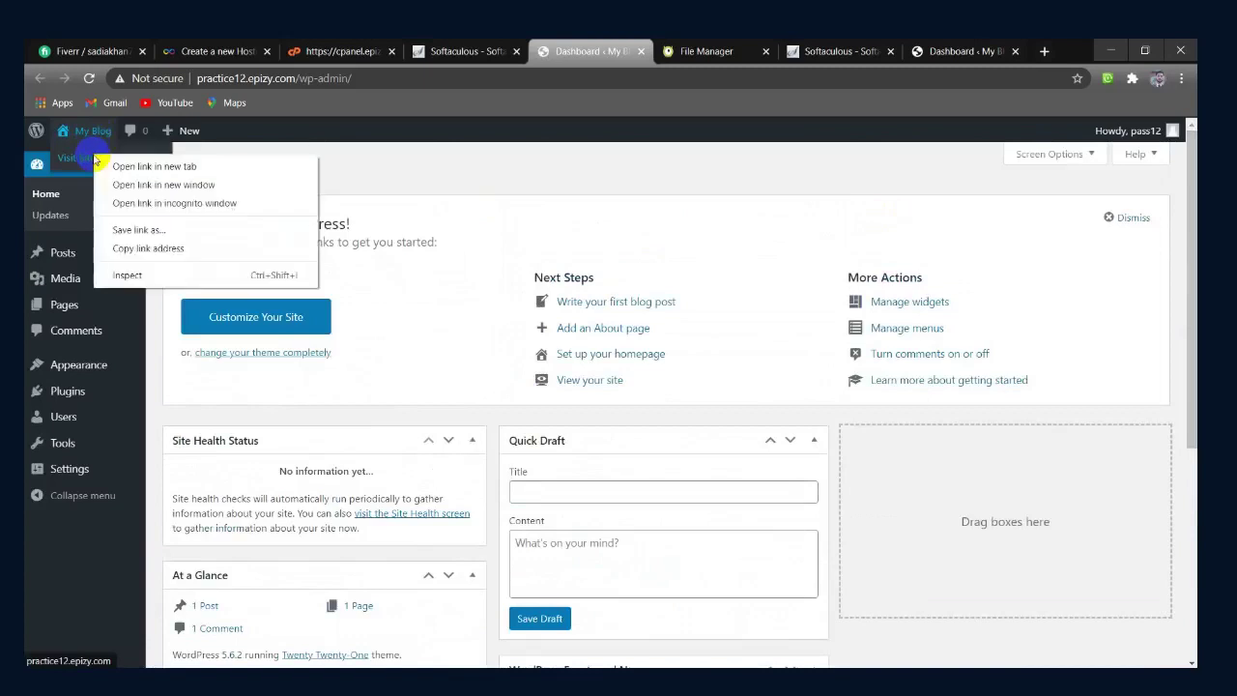
click(100, 164)
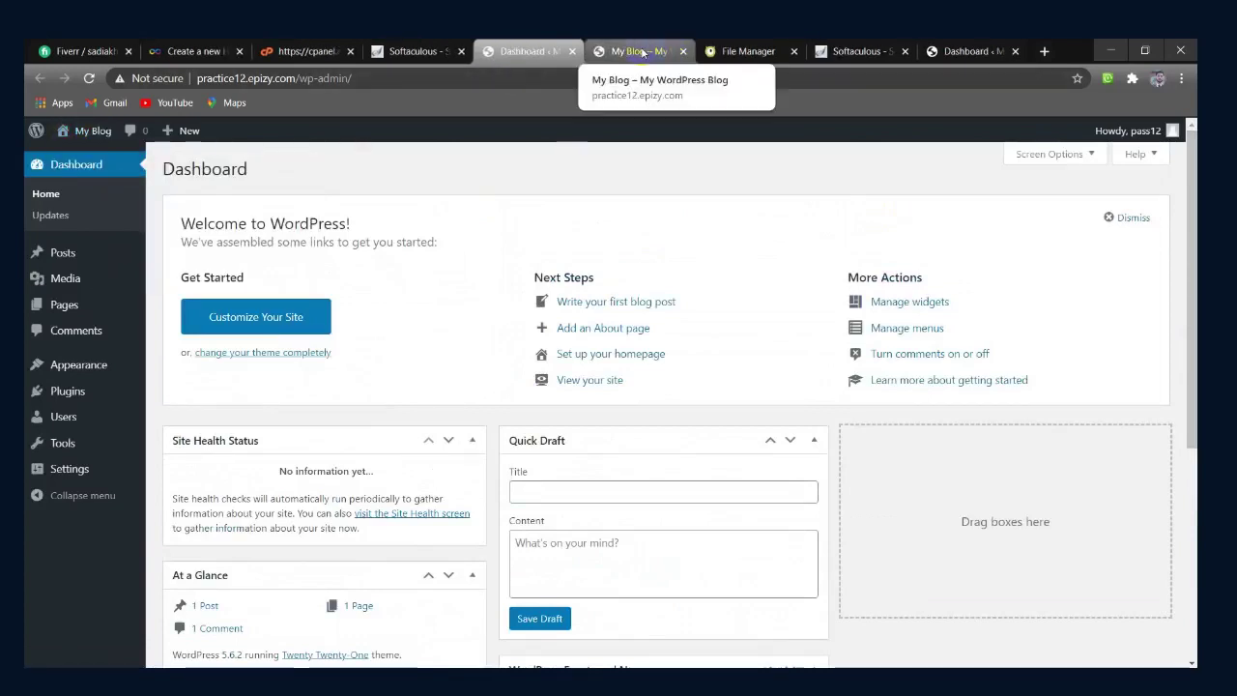
View the live My Blog homepage with its Hello world! post, then return to the Dashboard.
click(642, 52)
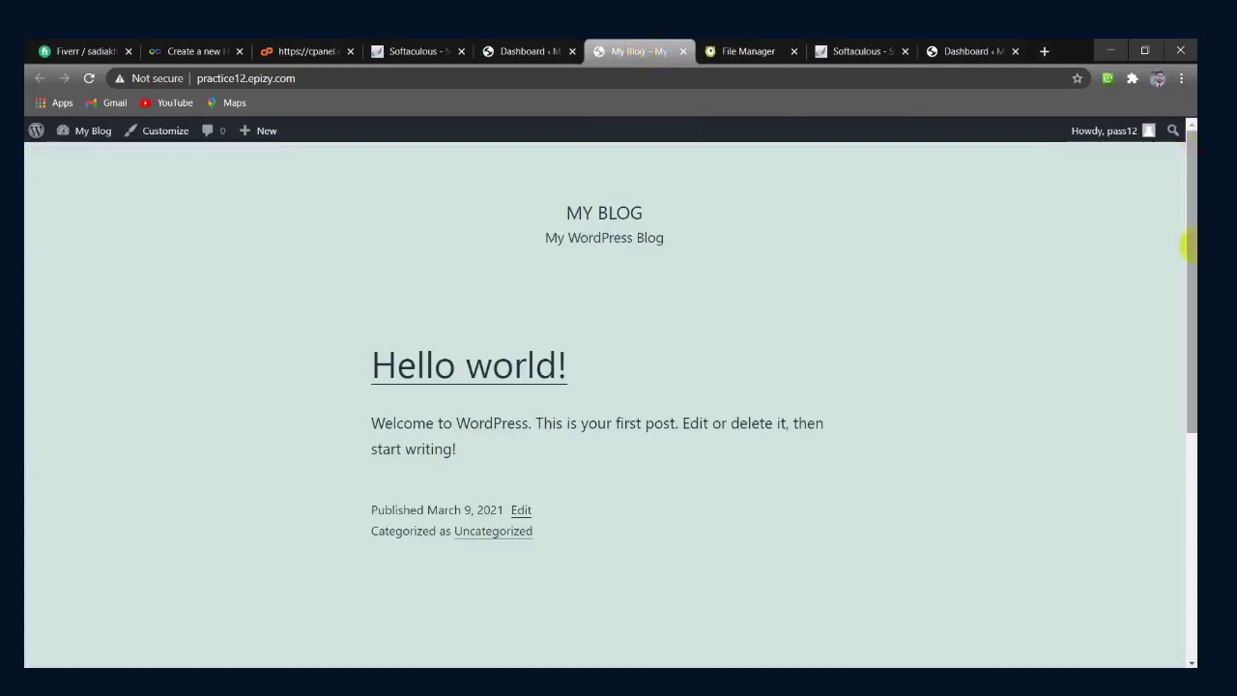
drag(1187, 247, 1185, 426)
drag(1185, 312, 1193, 207)
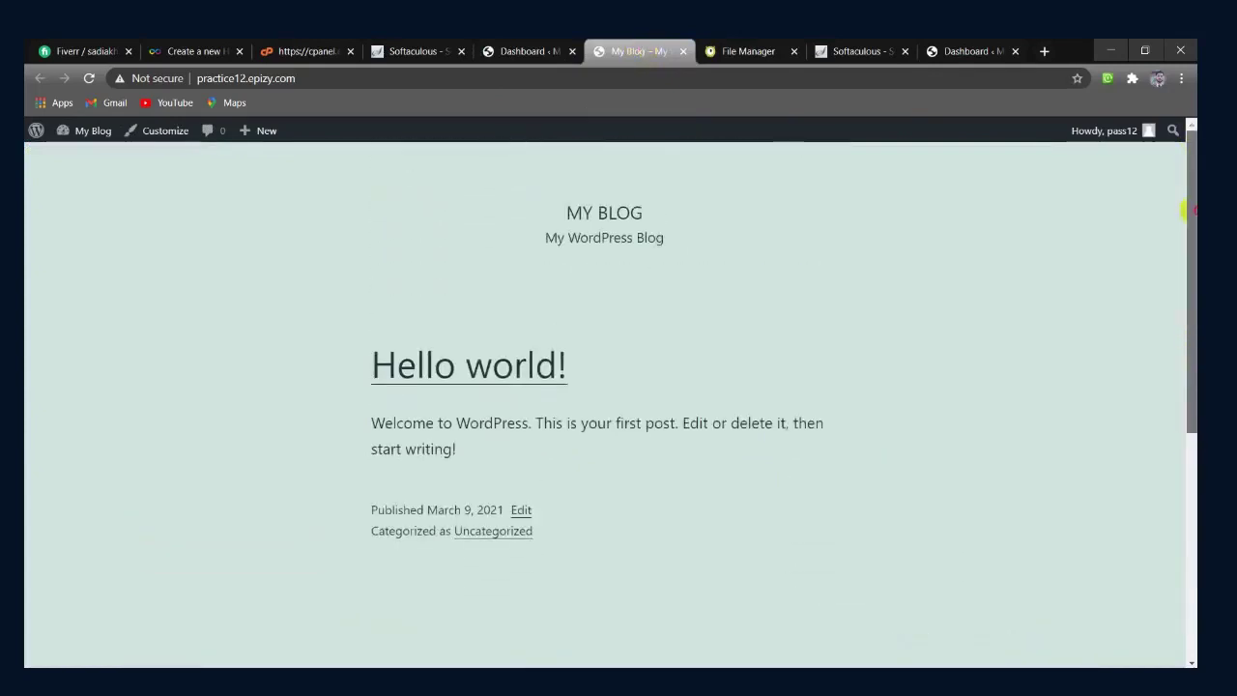
click(535, 45)
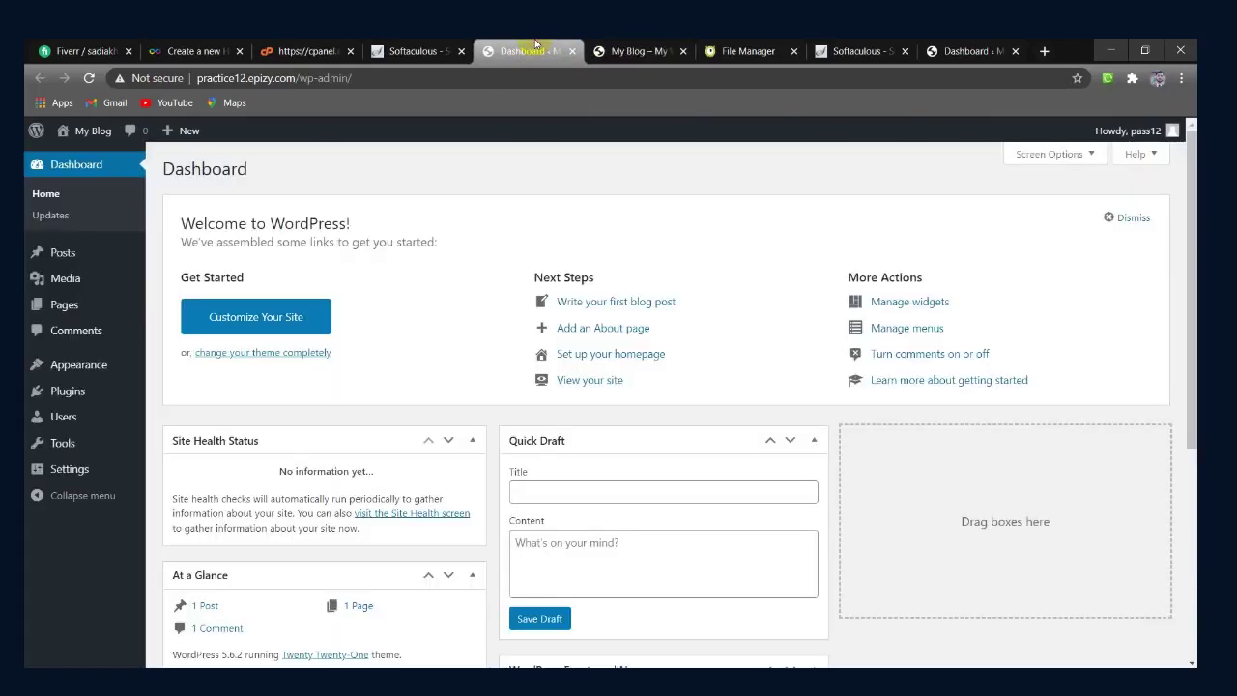